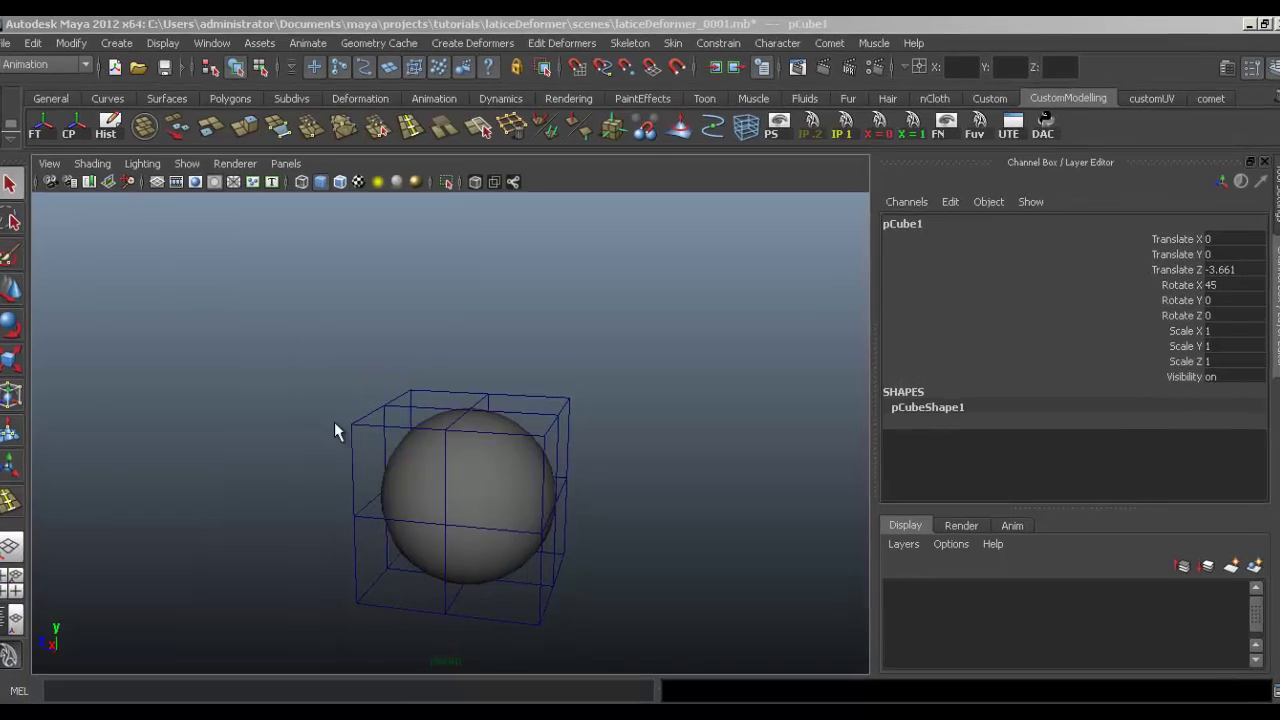
Step: Pull the top-center lattice point straight up to stretch the sphere into a teardrop
alt+right_drag(312, 388, 505, 428)
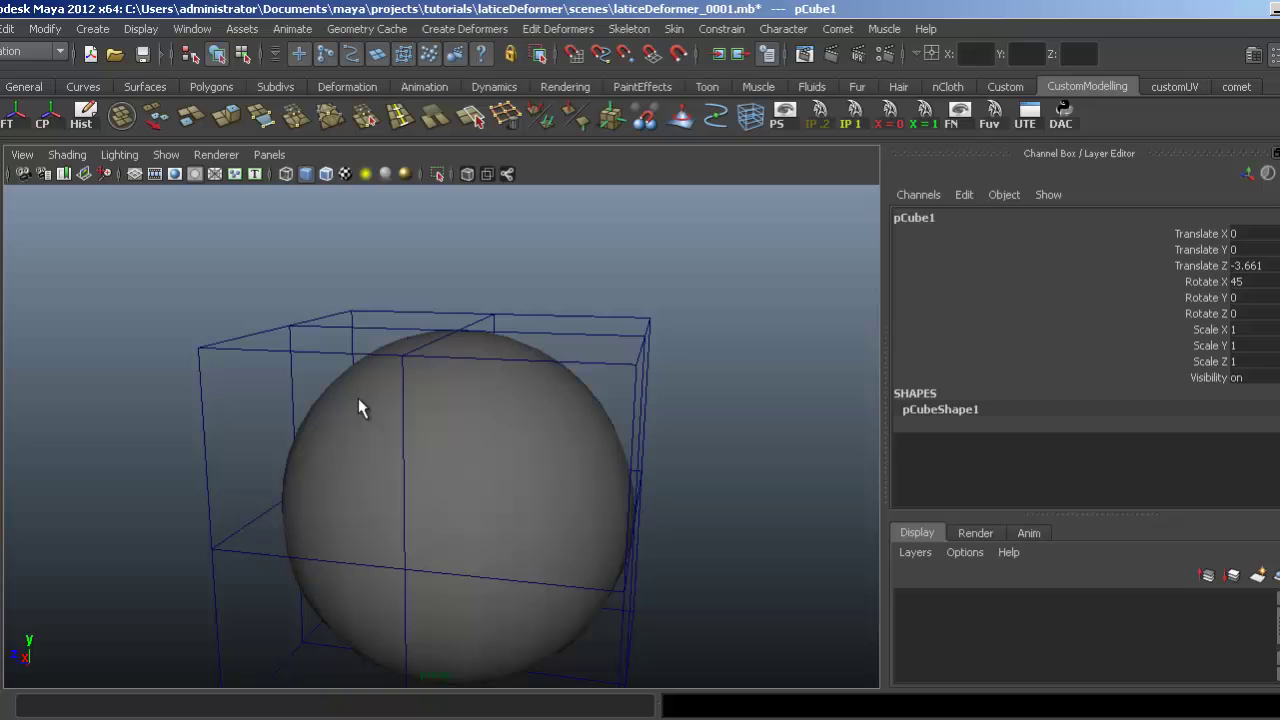
click(362, 402)
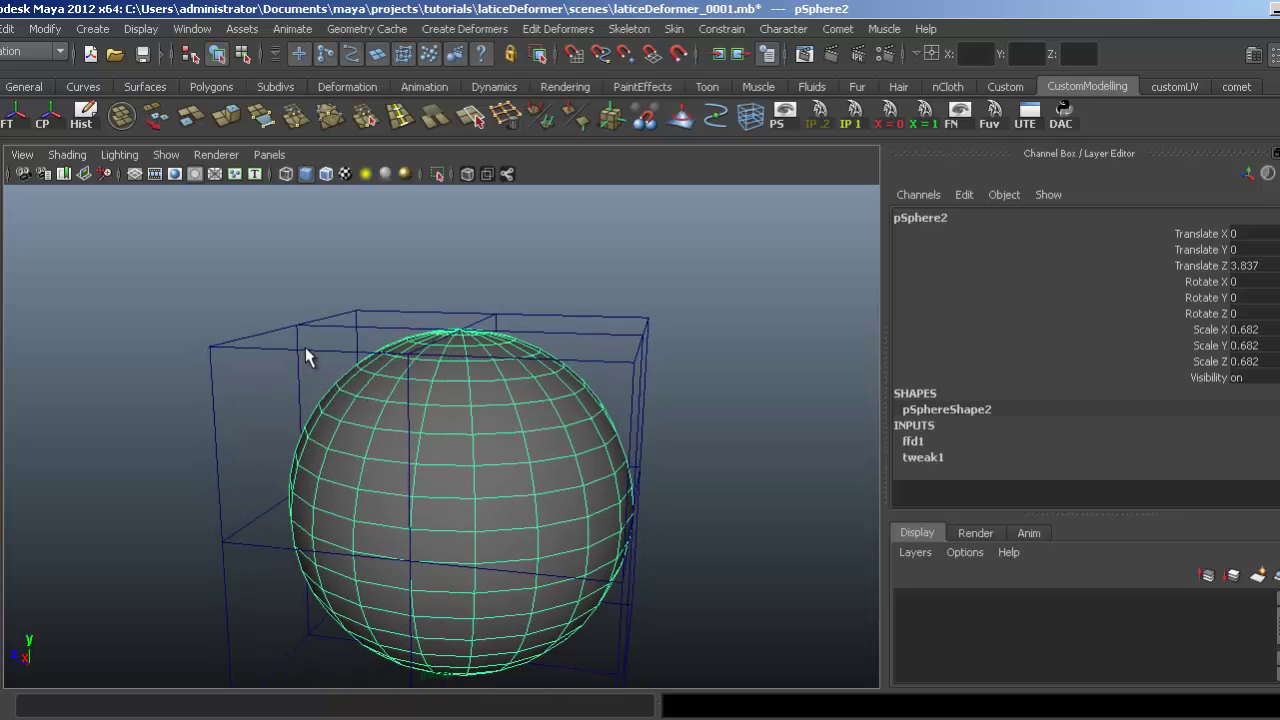
drag(323, 367, 317, 367)
drag(231, 375, 233, 377)
alt+middle_drag(282, 346, 289, 354)
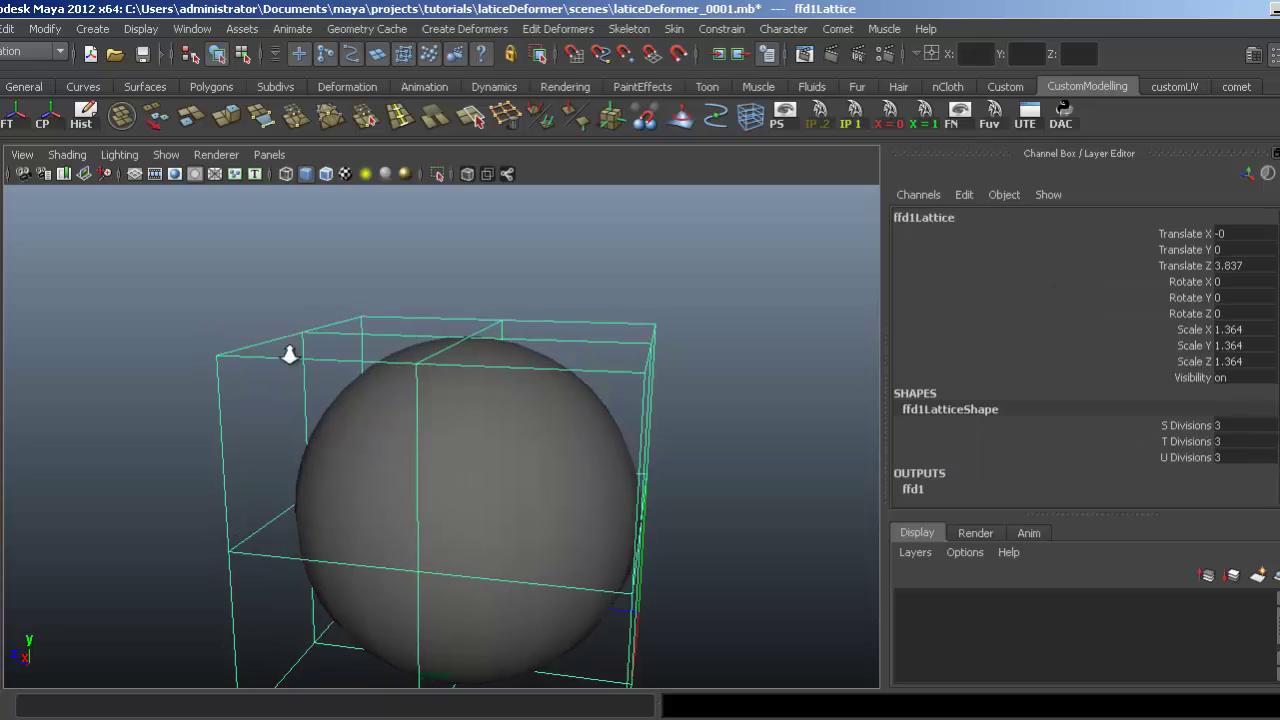
alt+right_drag(289, 354, 310, 340)
click(317, 286)
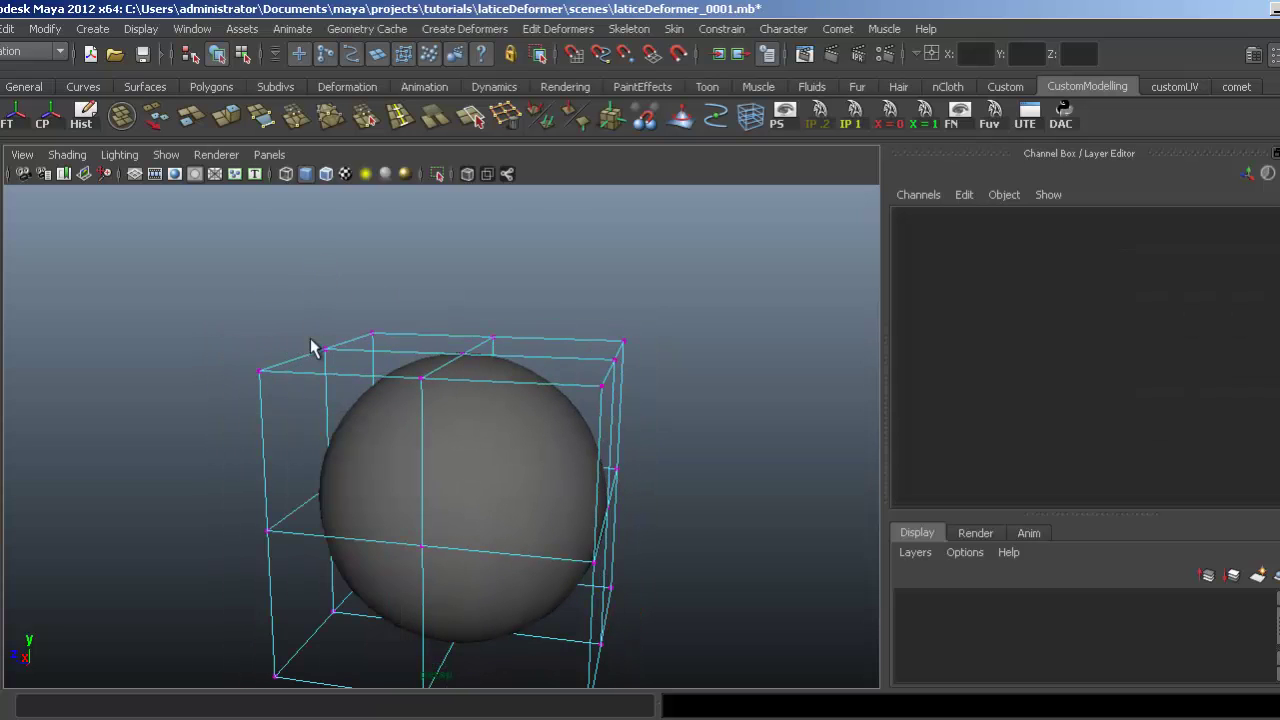
click(462, 355)
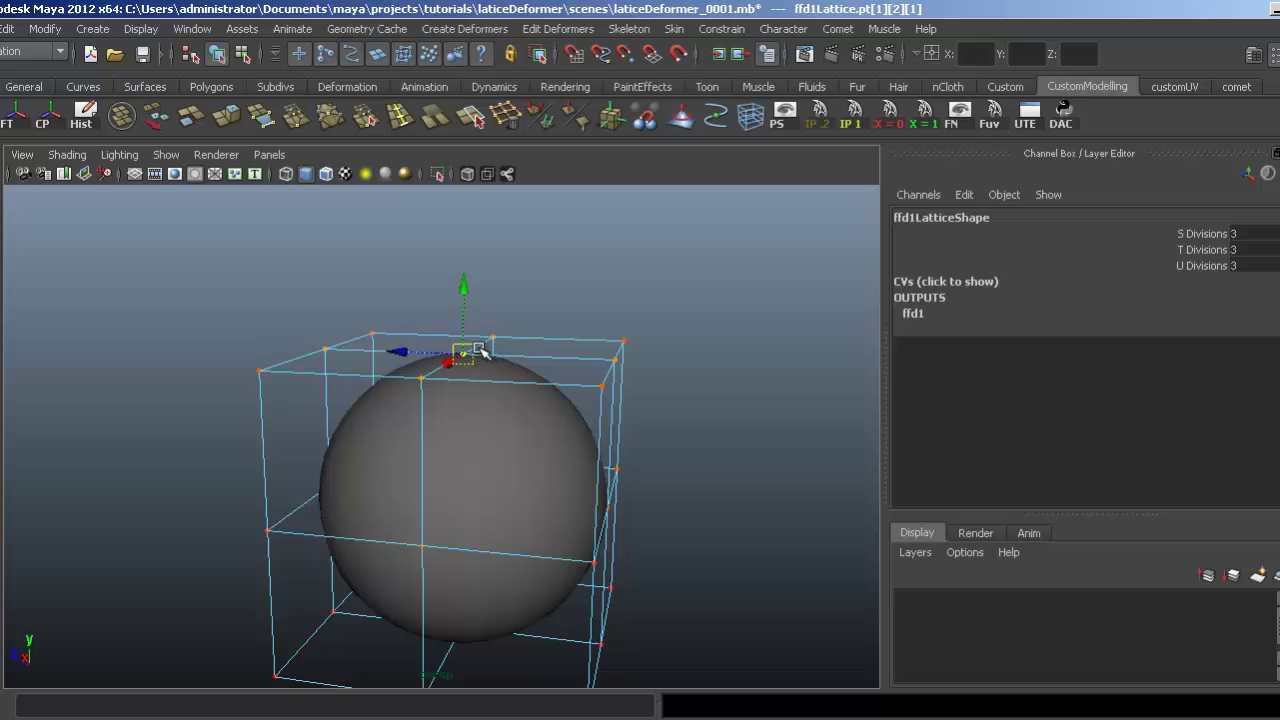
drag(465, 299, 465, 192)
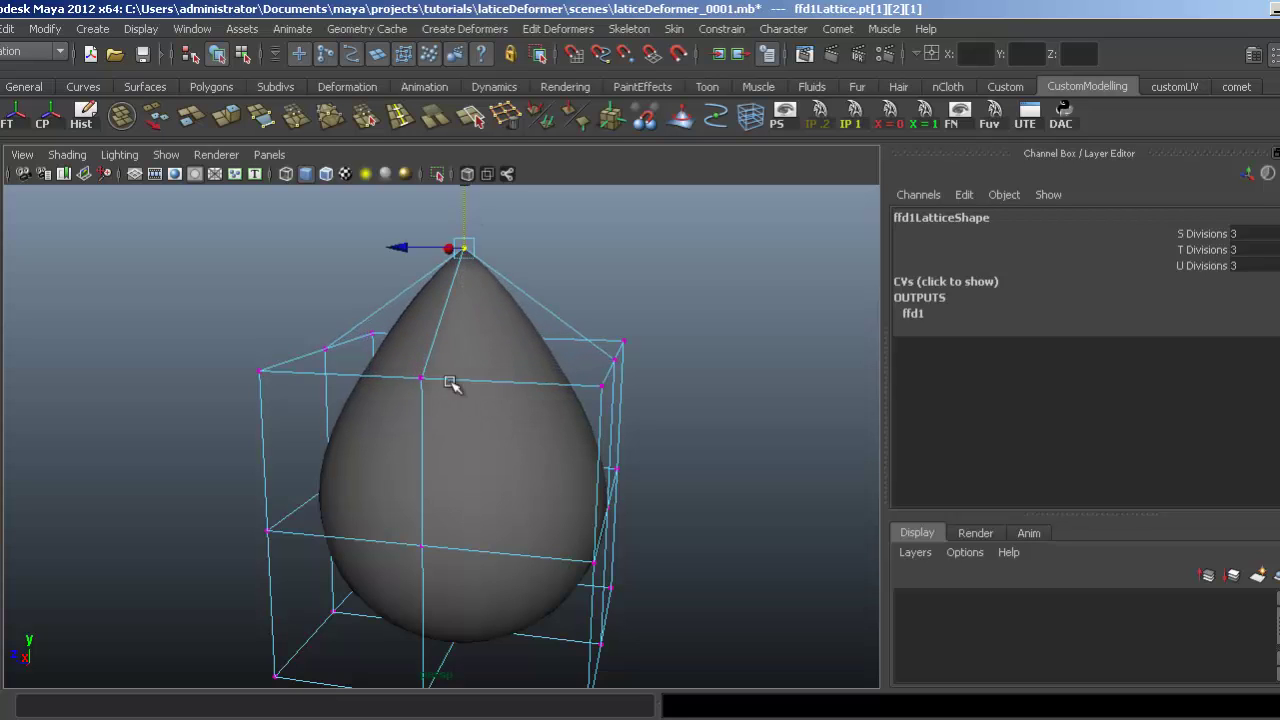
Step: Select all points in the lattice's top layer and scale them outward horizontally to widen the sphere's upper half
alt+right_drag(451, 383, 350, 343)
mouse_move(405, 420)
alt+mouse_down()
mouse_move(397, 443)
mouse_move(410, 412)
alt+mouse_up()
drag(266, 286, 680, 420)
alt+middle_drag(472, 372, 467, 348)
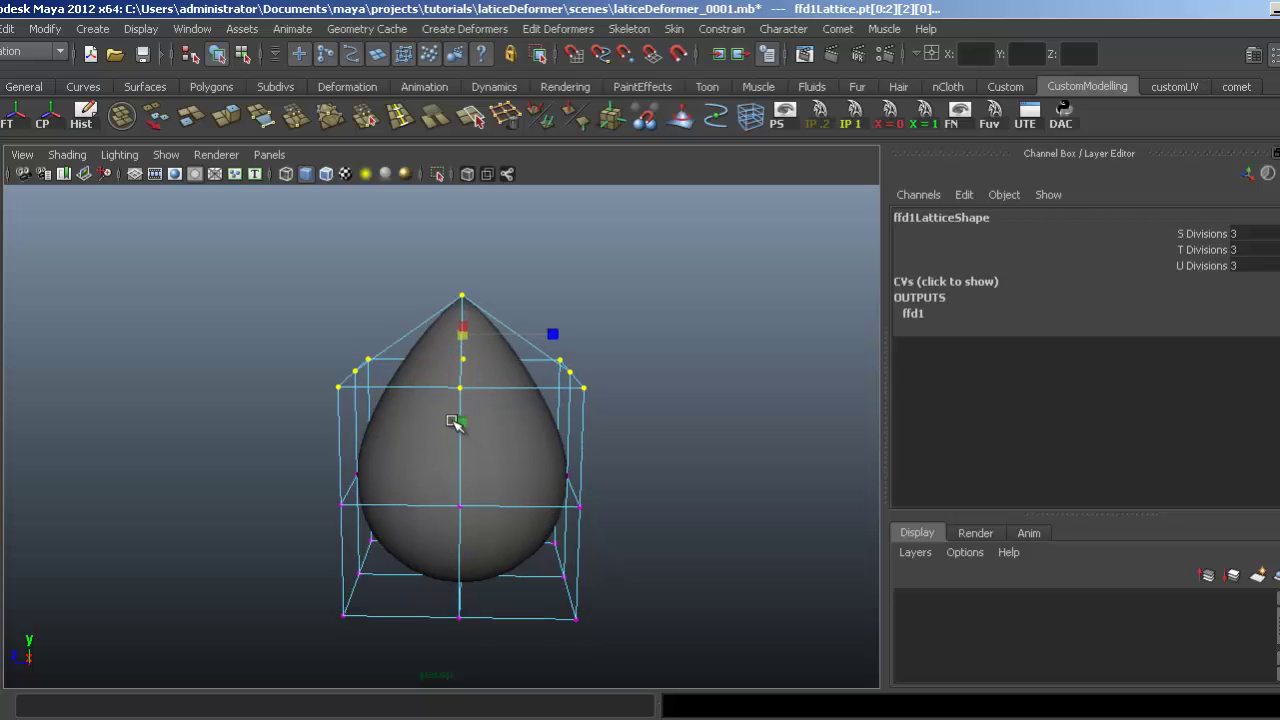
drag(461, 426, 451, 503)
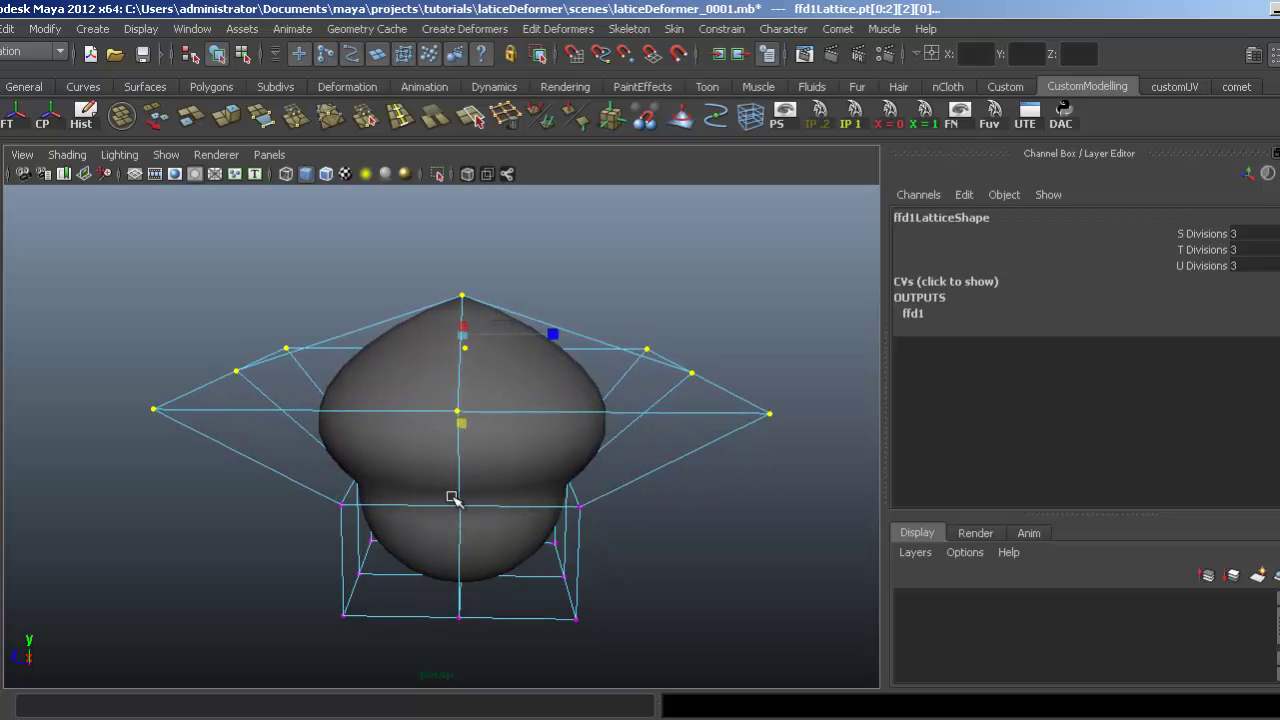
Step: Leave lattice point editing and clear the selection
right_drag(440, 455, 434, 434)
alt+drag(434, 434, 467, 416)
click(467, 414)
click(709, 494)
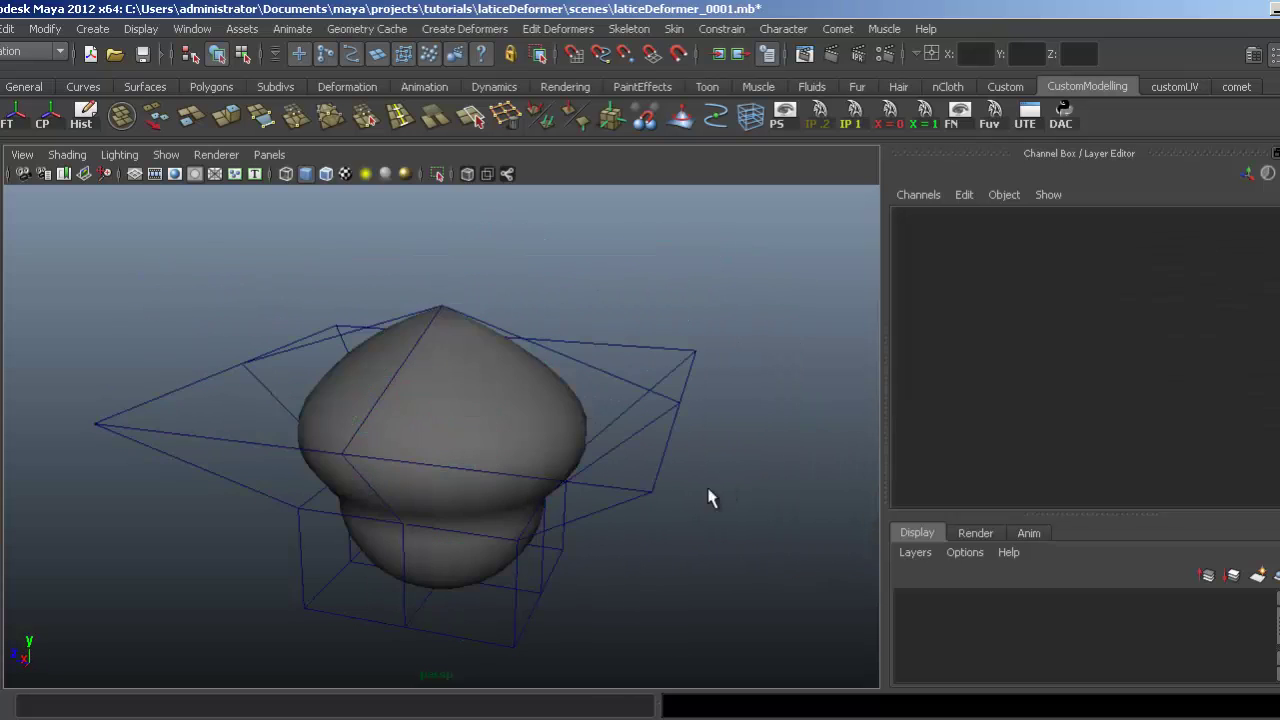
Step: Delete the deformed sphere together with its lattice
alt+drag(709, 494, 667, 461)
alt+right_drag(667, 461, 546, 426)
alt+middle_drag(603, 441, 494, 426)
alt+drag(494, 426, 437, 406)
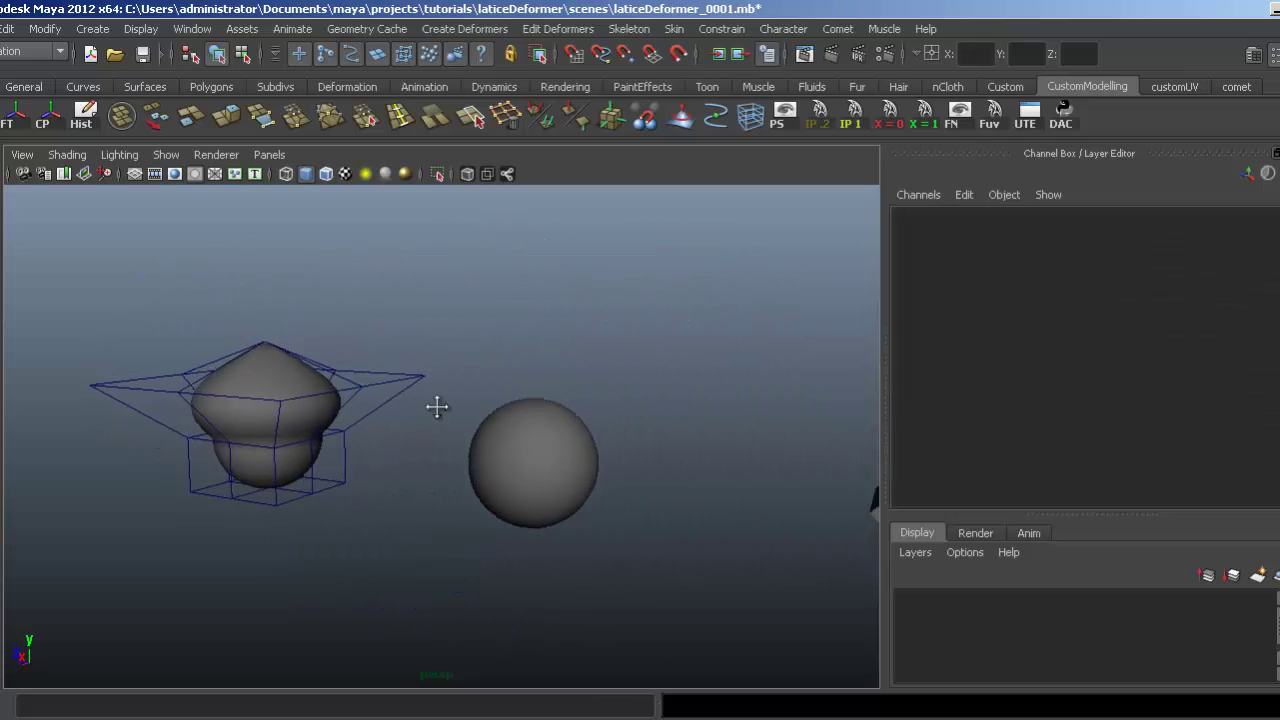
alt+right_drag(437, 406, 484, 445)
alt+drag(484, 445, 349, 435)
click(157, 423)
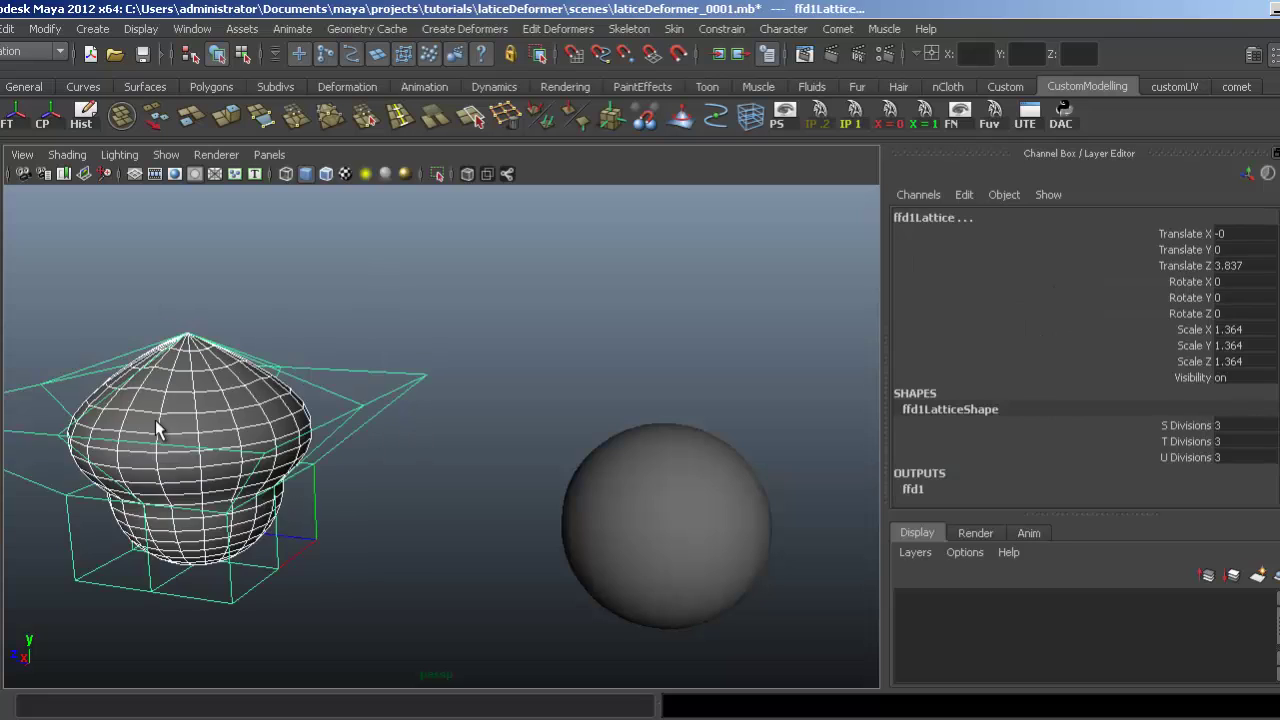
key(Delete)
Step: Apply a Lattice deformer to the remaining undeformed sphere, keeping the Animation menu set active
alt+drag(489, 429, 405, 508)
drag(354, 429, 536, 618)
alt+middle_drag(500, 523, 456, 454)
alt+right_drag(456, 454, 503, 474)
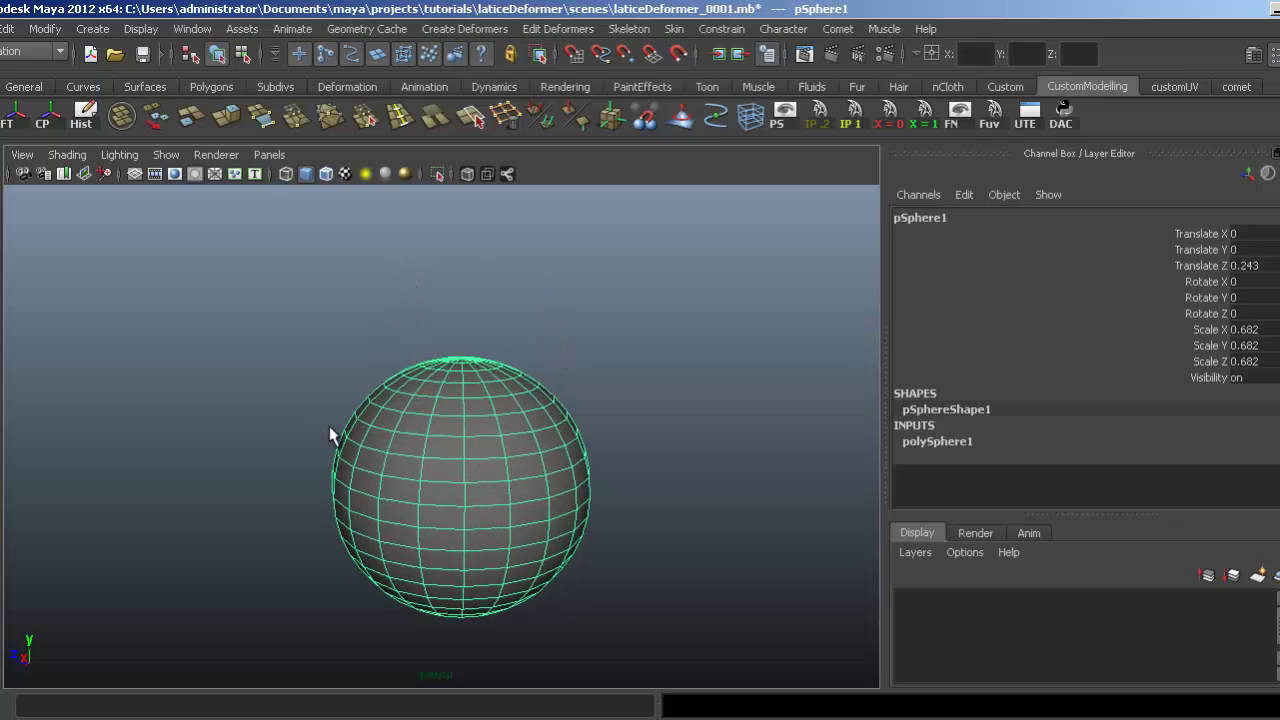
click(29, 52)
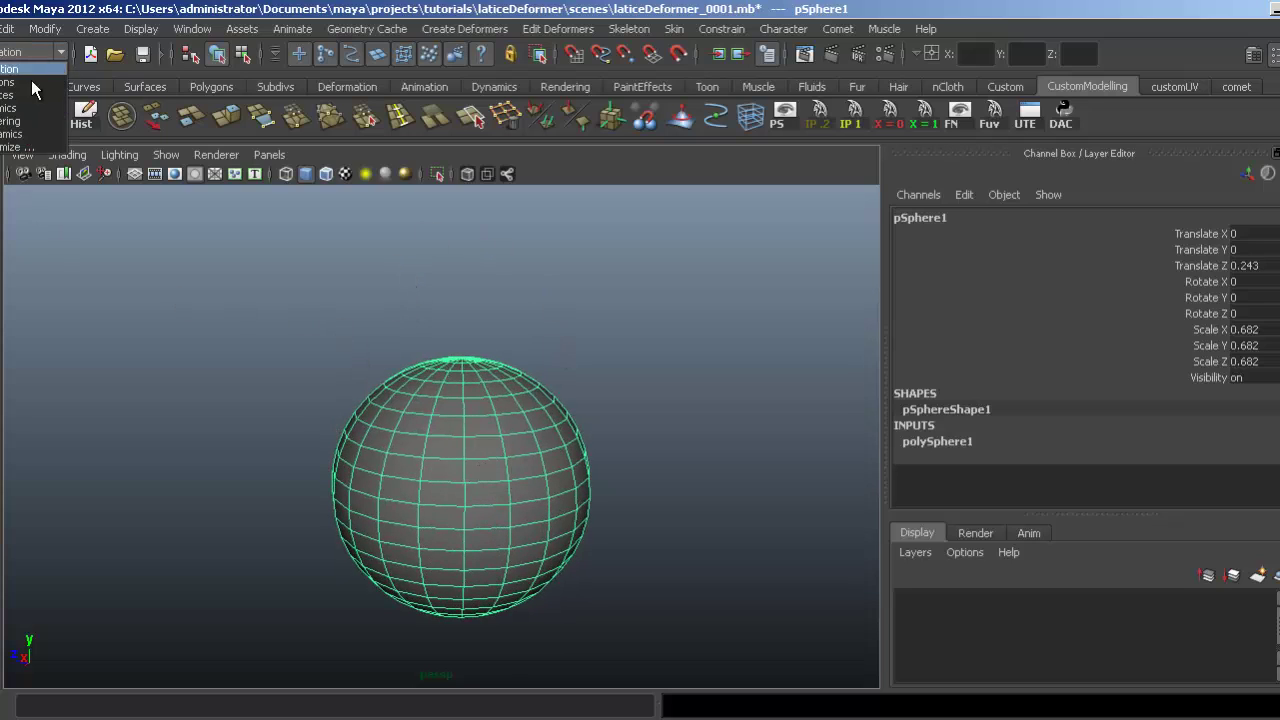
click(3, 66)
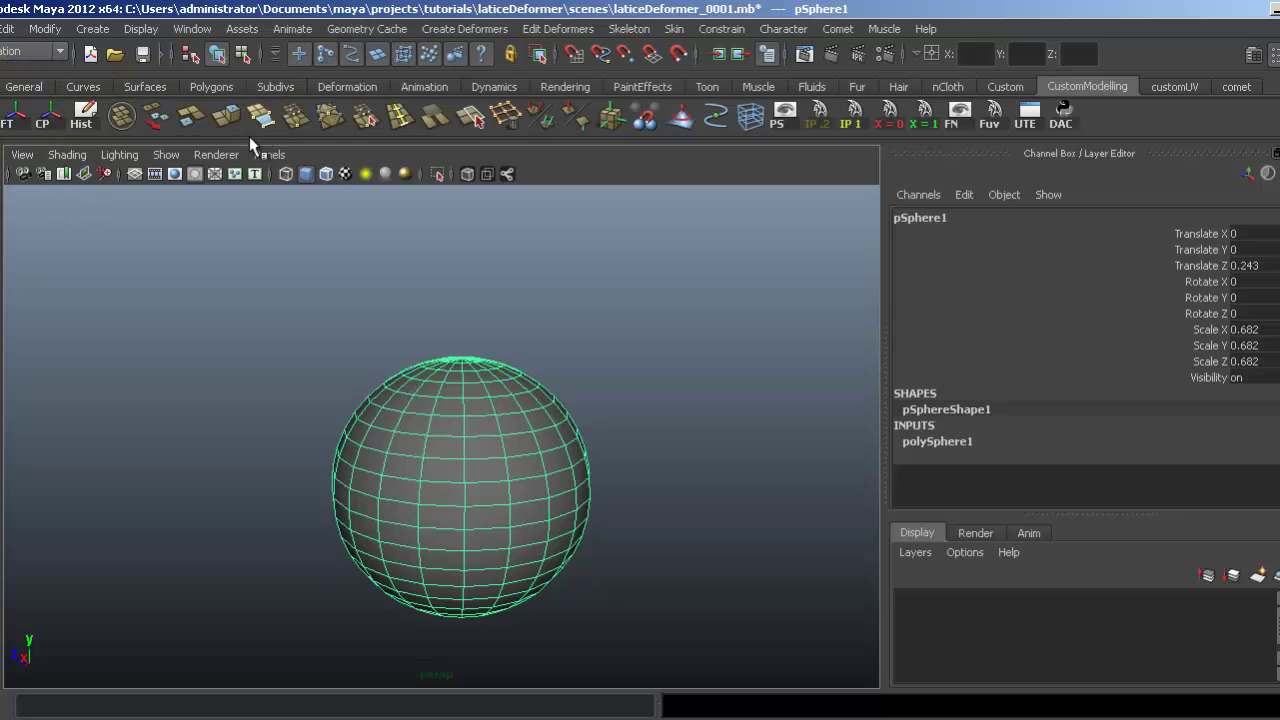
click(463, 30)
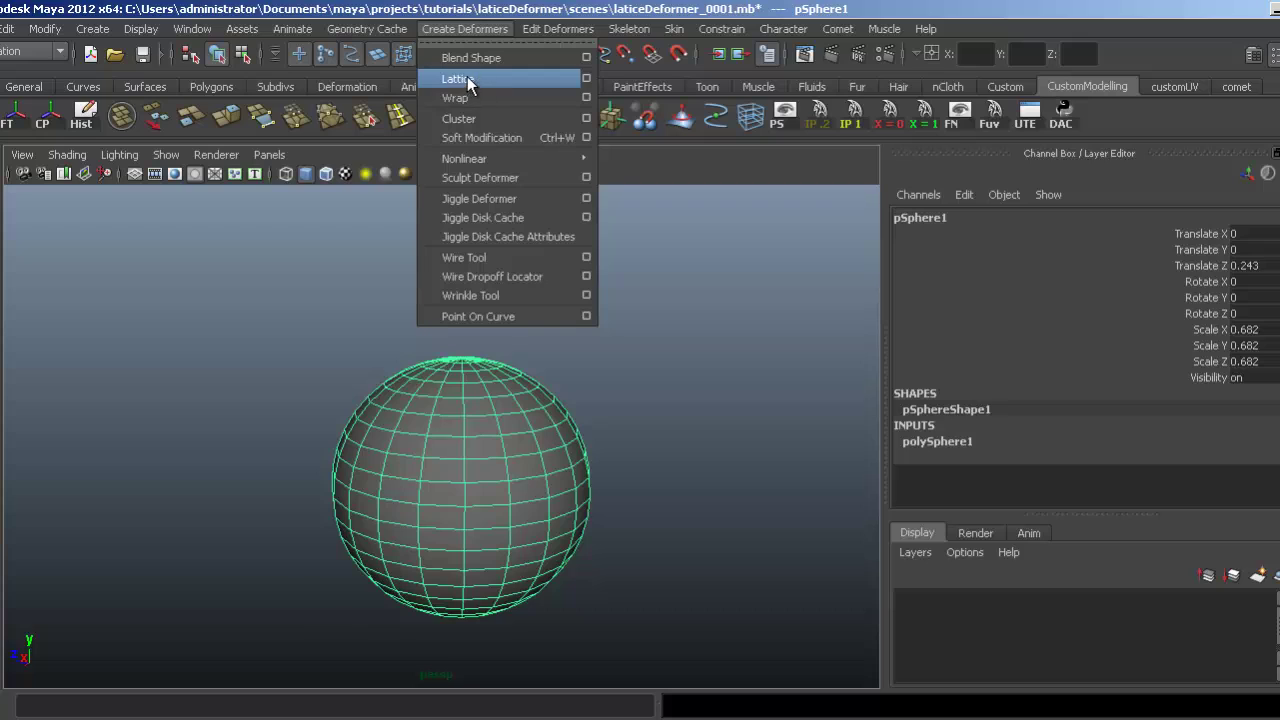
click(460, 79)
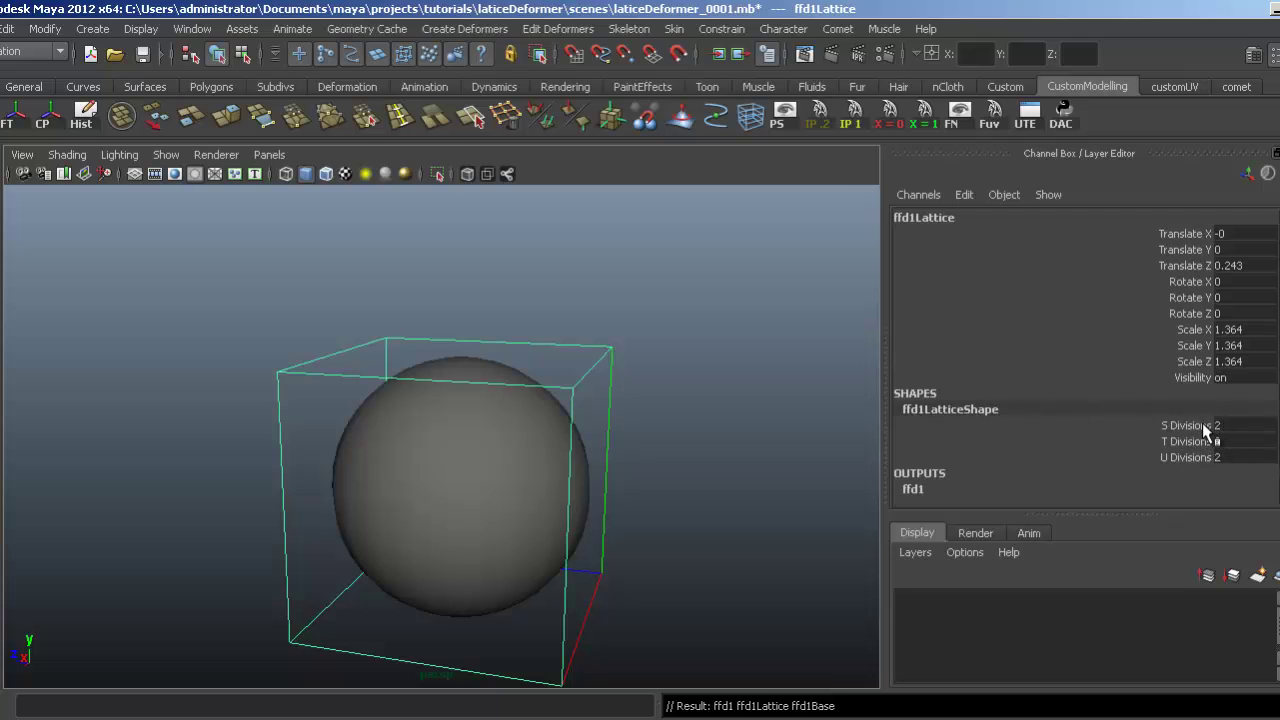
Step: Set the lattice's S, T and U divisions to 3
drag(1200, 425, 1195, 457)
mouse_move(736, 389)
middle_down()
mouse_move(806, 392)
mouse_move(757, 394)
mouse_move(753, 406)
middle_up()
alt+drag(500, 391, 509, 404)
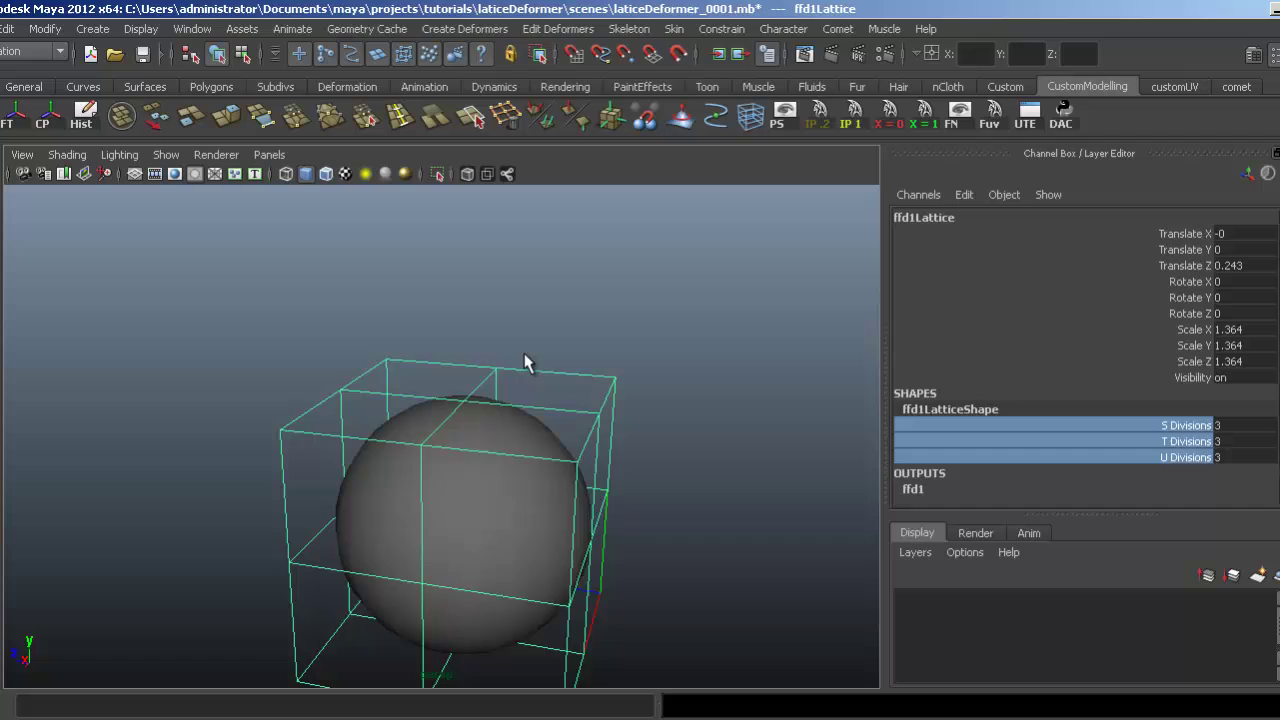
Step: Switch the new lattice to point editing and pull its top-center point upward
right_drag(527, 362, 535, 310)
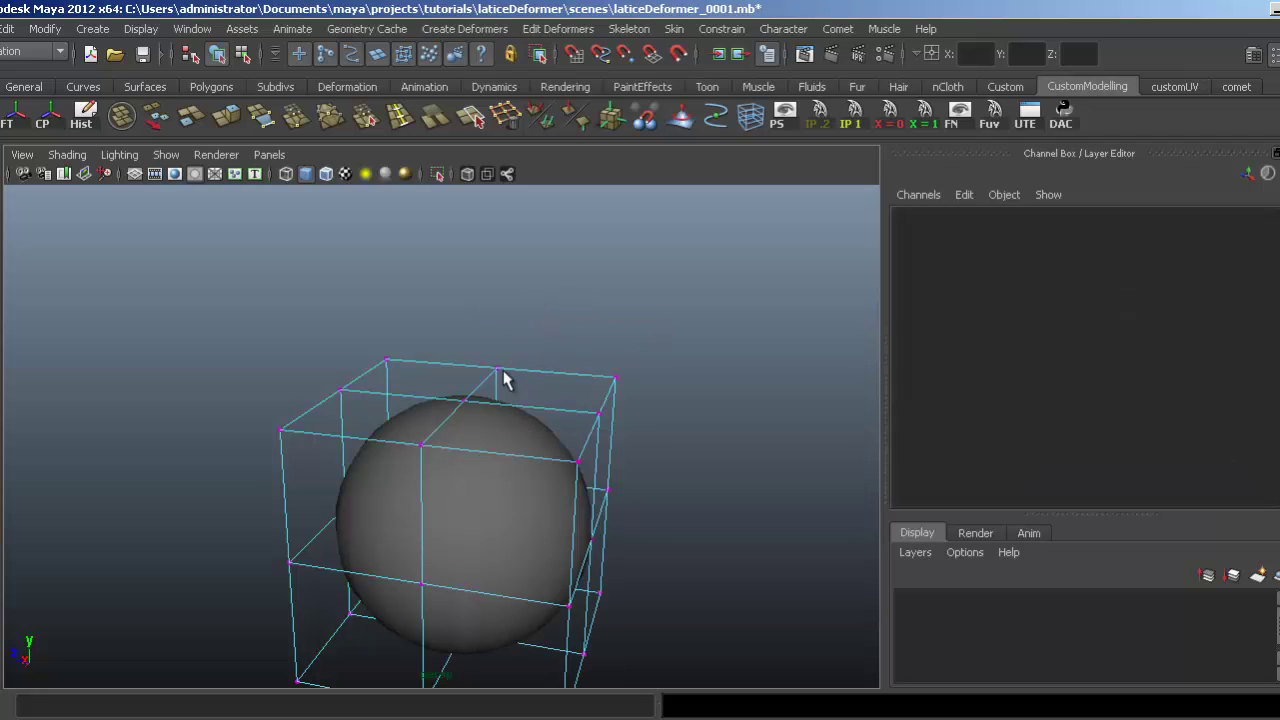
click(464, 400)
middle_drag(508, 423, 527, 268)
Step: Pull the middle point of the lattice's front top edge outward so the sphere bulges on that side
click(422, 446)
middle_drag(422, 446, 386, 478)
alt+drag(494, 460, 434, 449)
alt+right_drag(434, 449, 363, 426)
alt+drag(363, 426, 420, 428)
alt+middle_drag(420, 428, 550, 432)
Step: Move the sphere down inside its lattice to Translate Y -0.082, and undo a further trial move along X
right_click(420, 384)
click(409, 375)
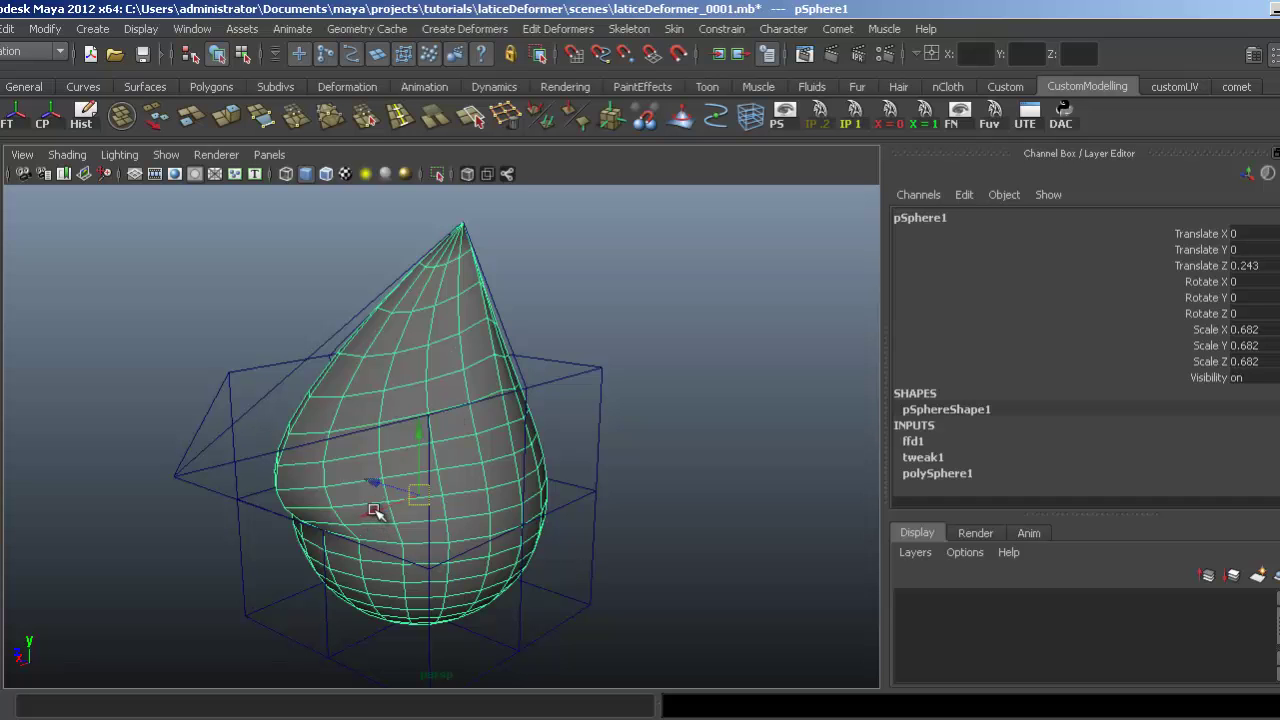
mouse_move(421, 426)
mouse_down()
mouse_move(397, 535)
mouse_move(413, 441)
mouse_up()
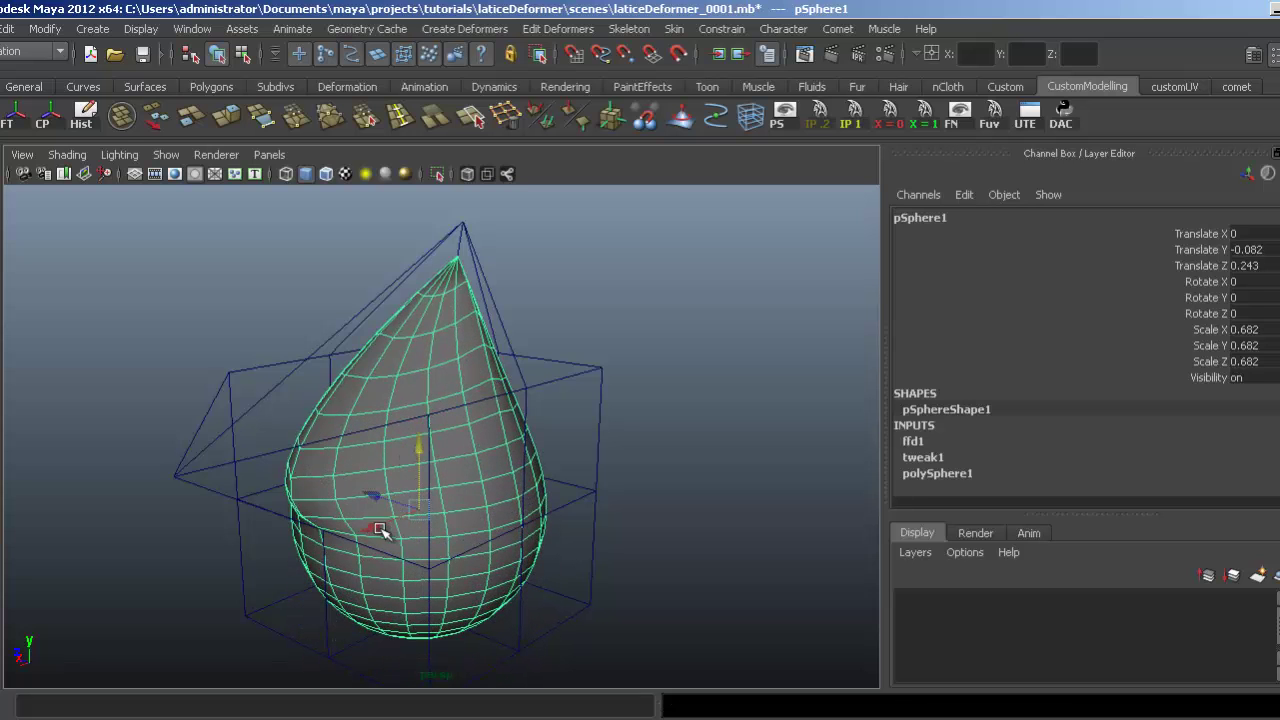
drag(377, 529, 405, 509)
key(ctrl+z)
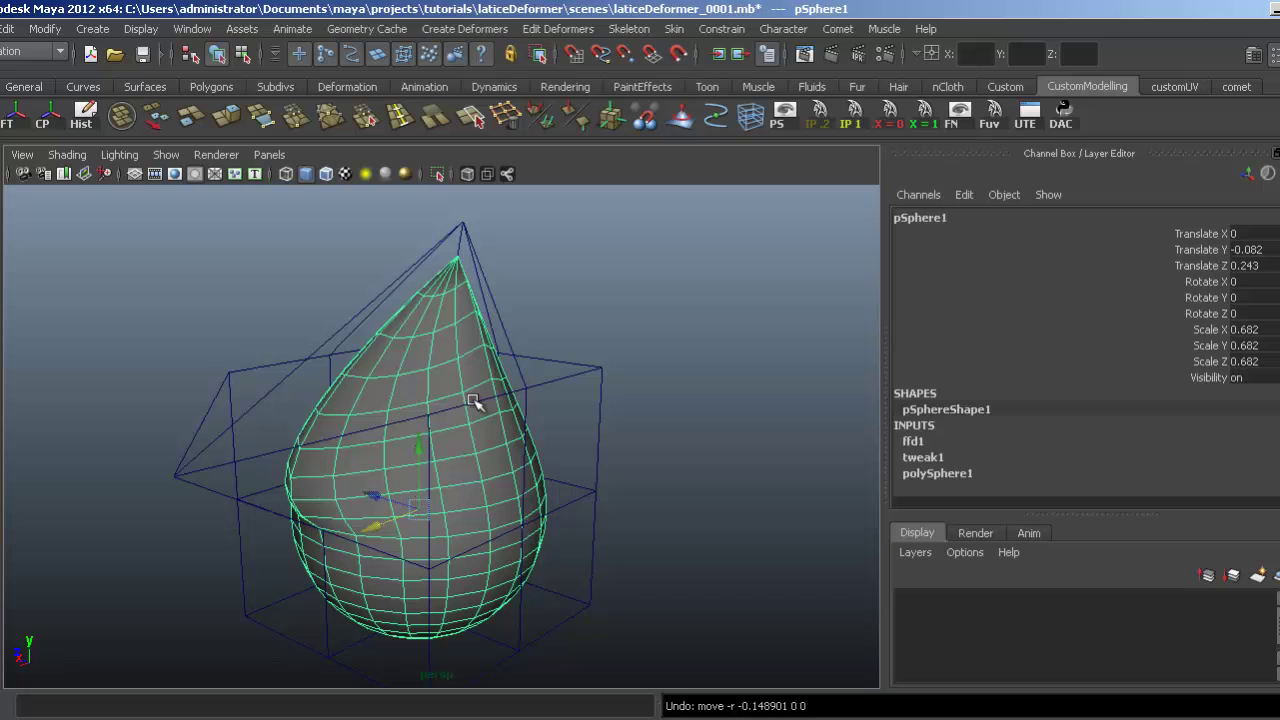
Step: Delete the deformed sphere's history to bake the lattice deformation into it
click(7, 29)
mouse_move(172, 254)
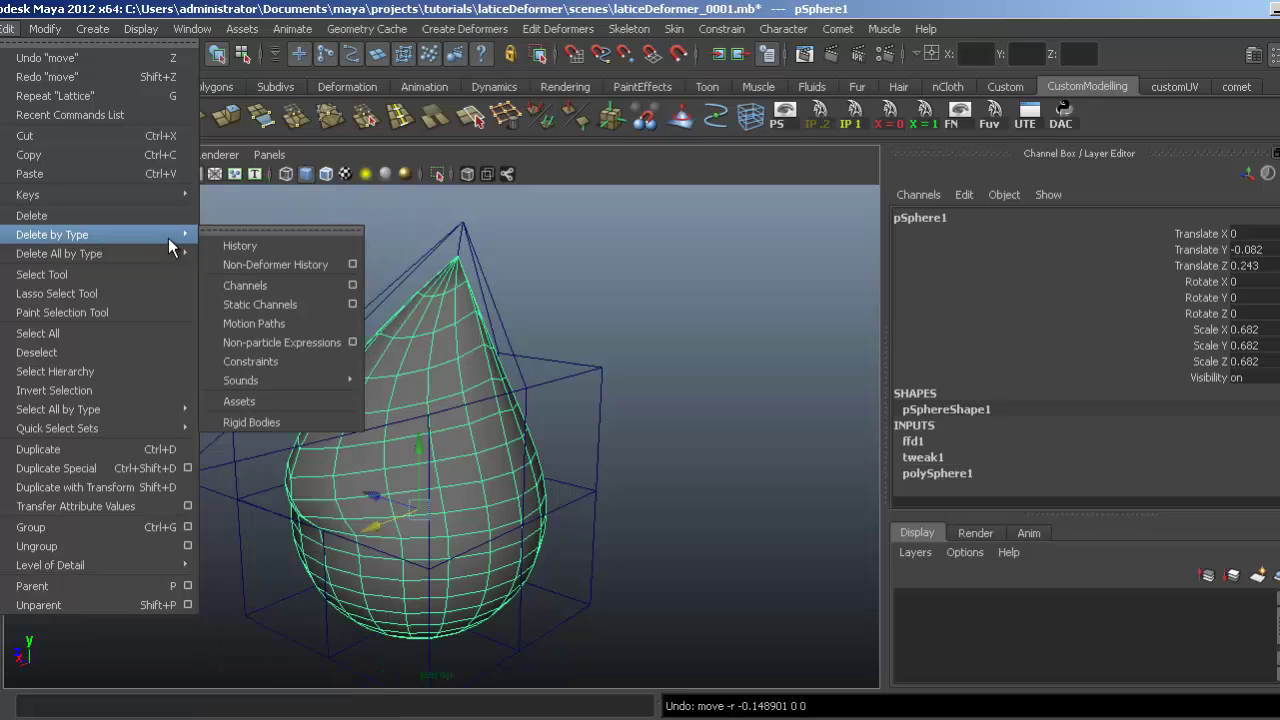
click(240, 246)
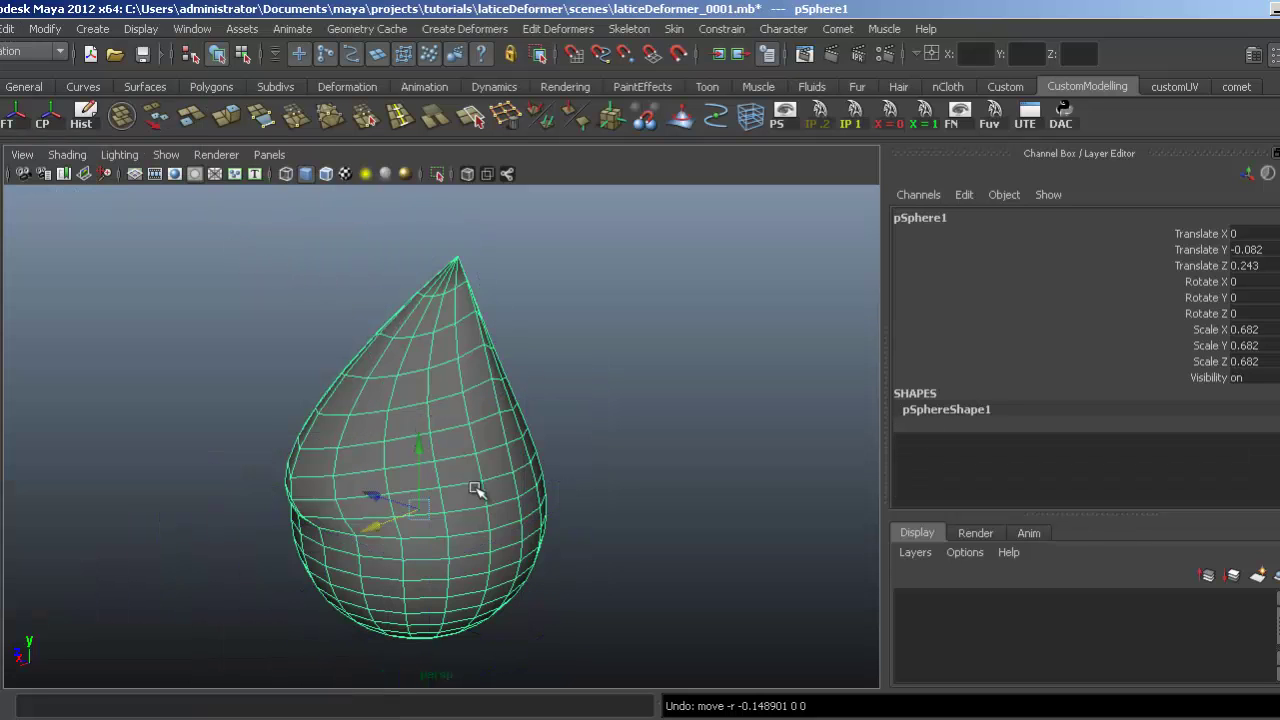
Step: Move the baked sphere to about -0.601 in X, and undo both the move and the history deletion
drag(371, 529, 480, 484)
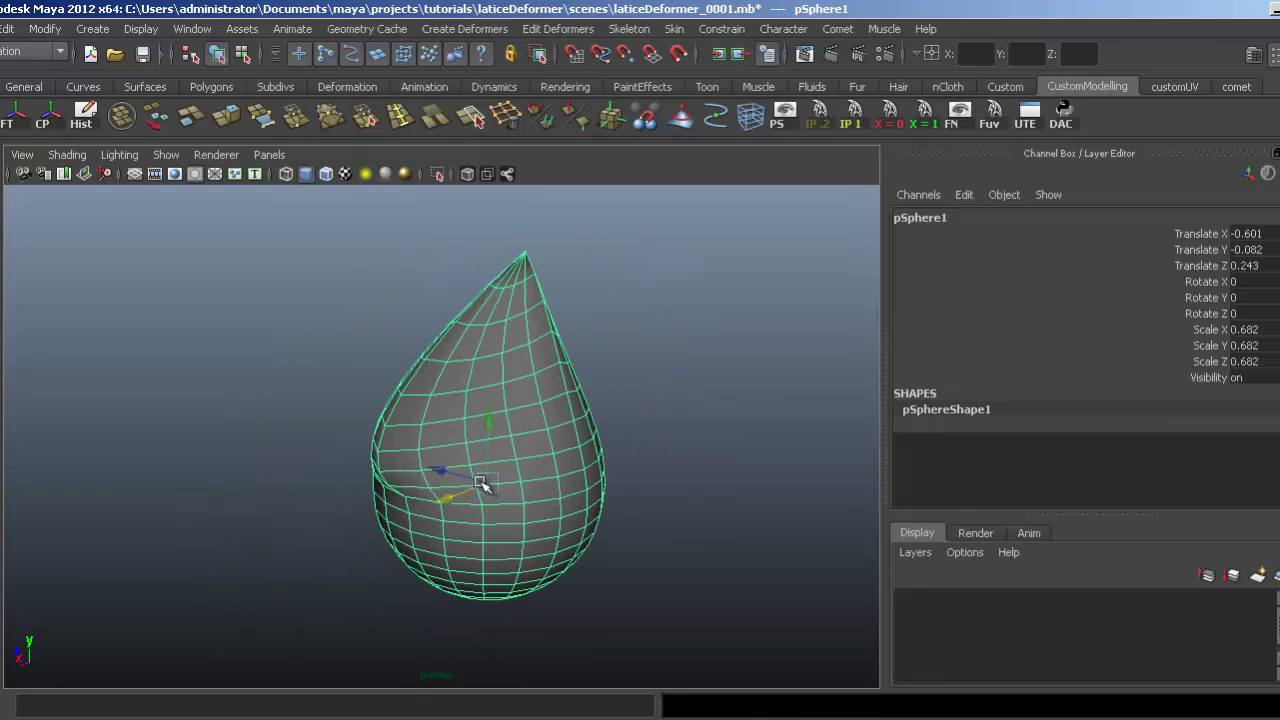
key(z)
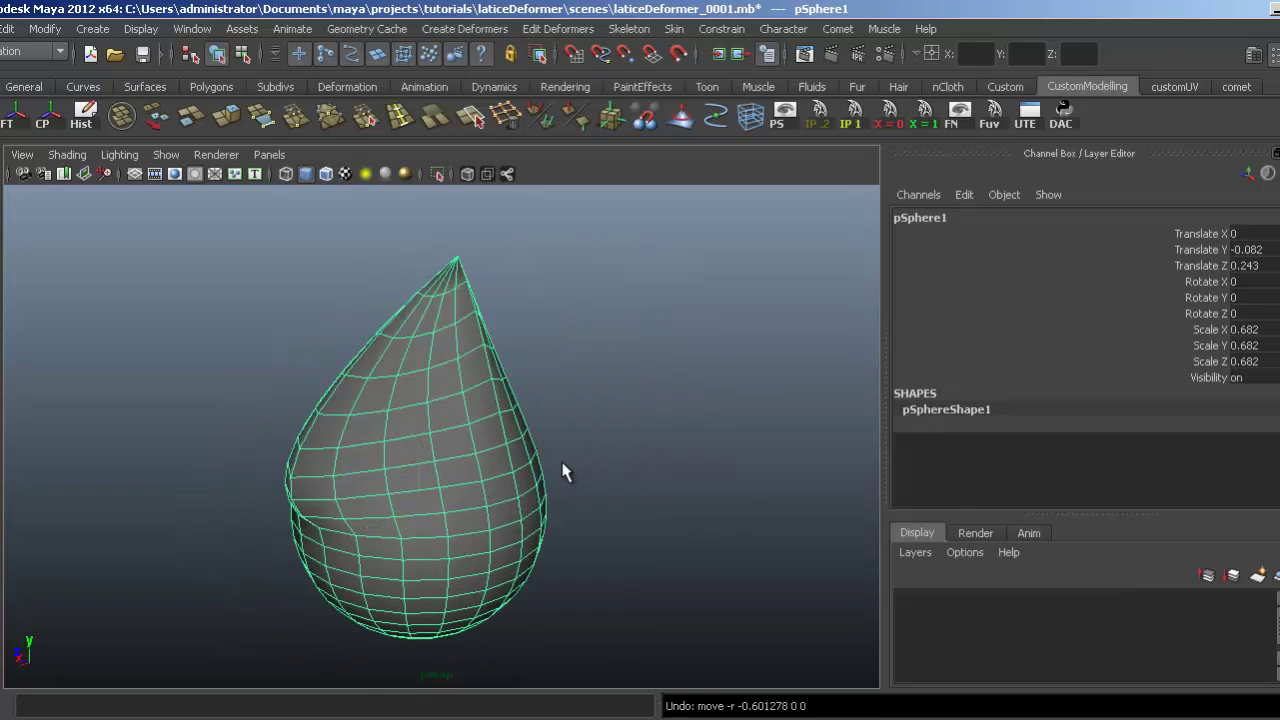
key(z)
Step: Delete the teardrop-shaped sphere and its lattice, leaving the cube in the scene
alt+middle_drag(725, 503, 557, 480)
alt+right_drag(557, 480, 406, 434)
alt+middle_drag(495, 450, 410, 443)
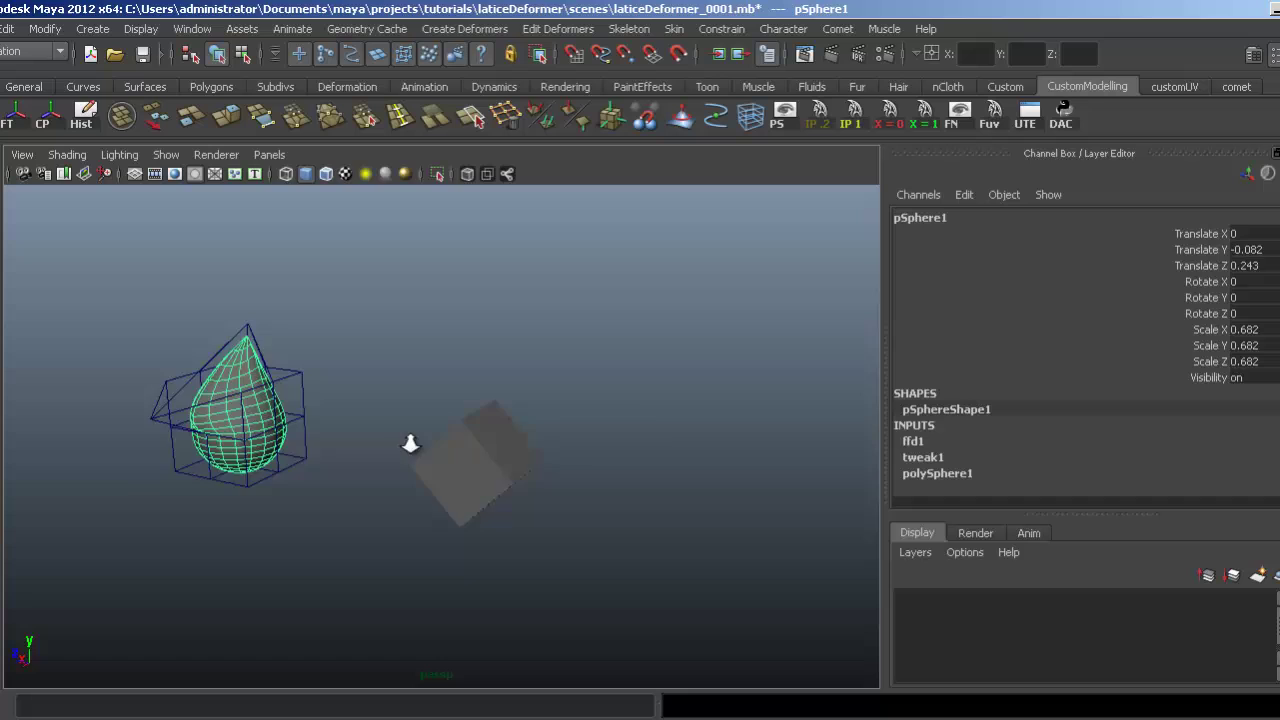
alt+drag(410, 444, 457, 400)
click(277, 522)
key(Delete)
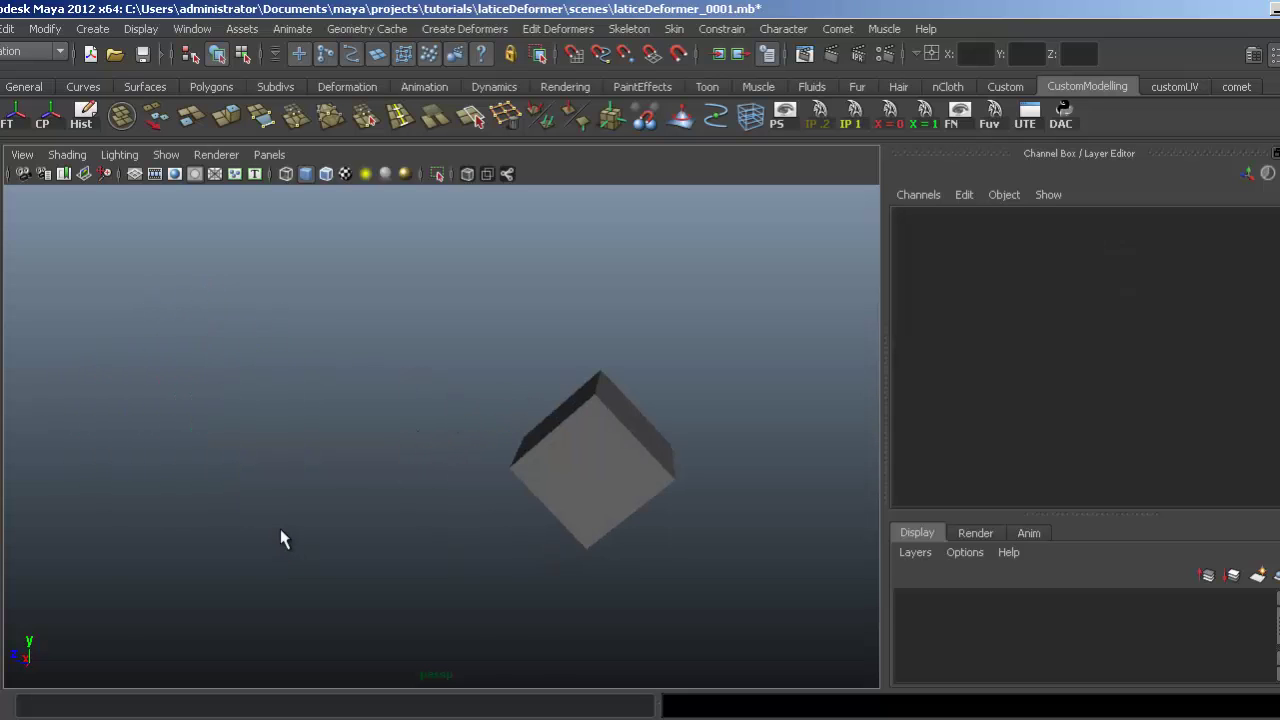
Step: Apply a Lattice deformer to the rotated cube
alt+middle_drag(538, 481, 347, 465)
alt+right_drag(347, 465, 420, 455)
click(323, 396)
alt+middle_drag(323, 396, 386, 346)
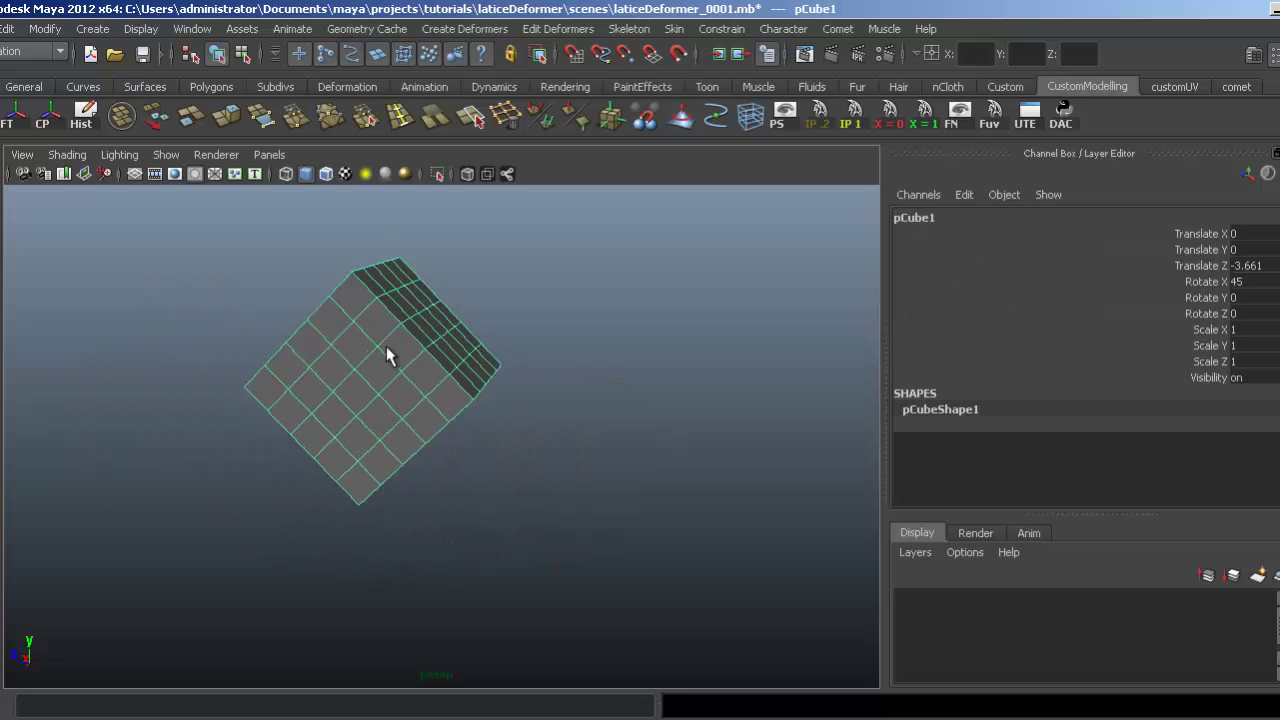
alt+drag(388, 356, 443, 420)
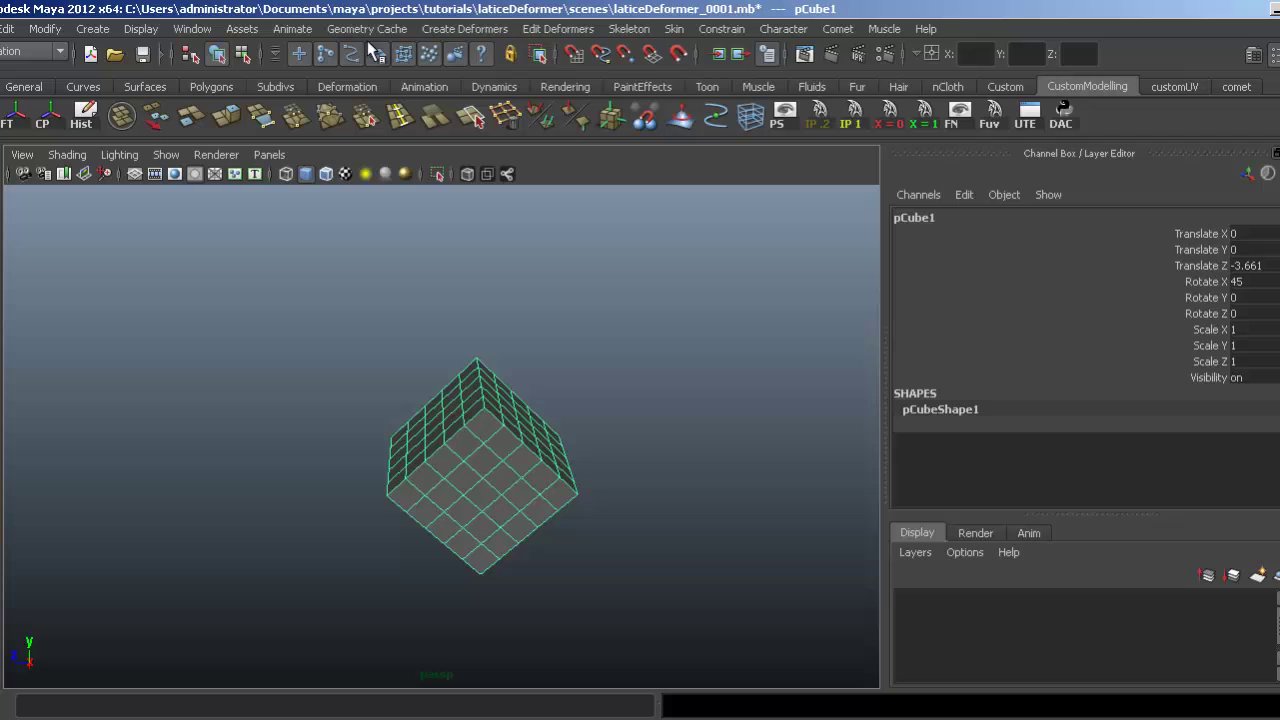
click(558, 30)
mouse_move(476, 38)
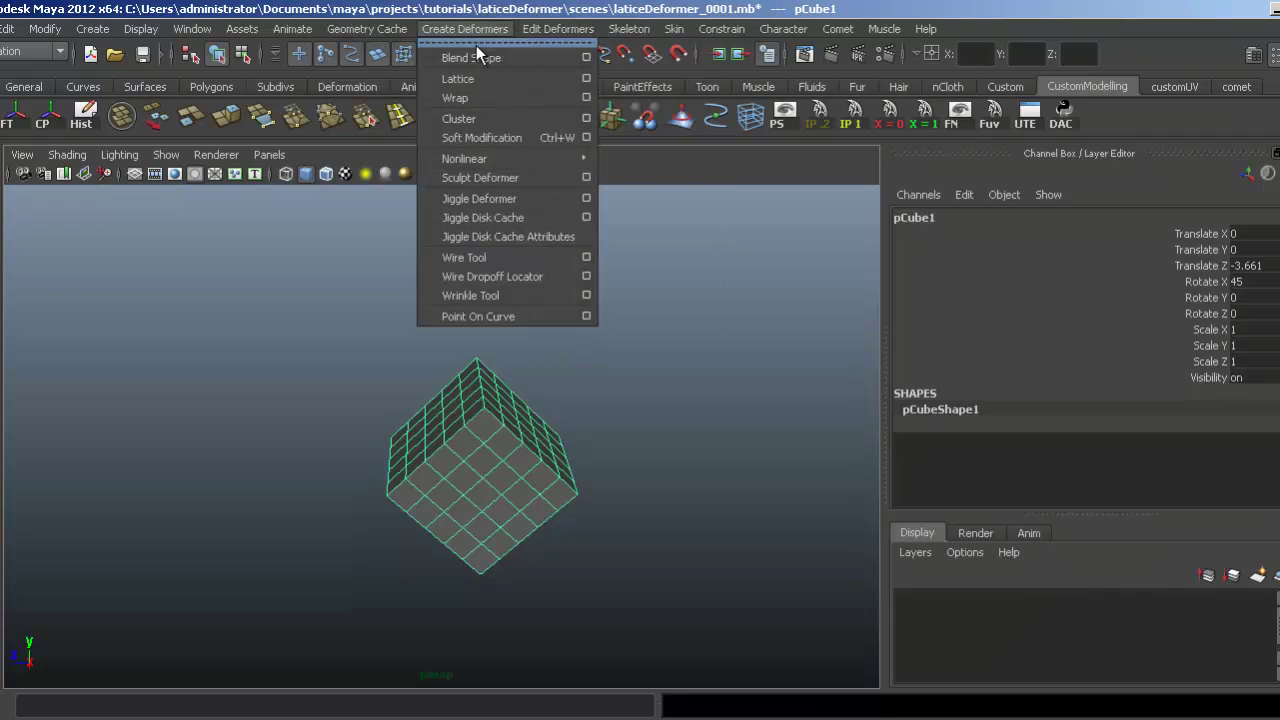
click(469, 77)
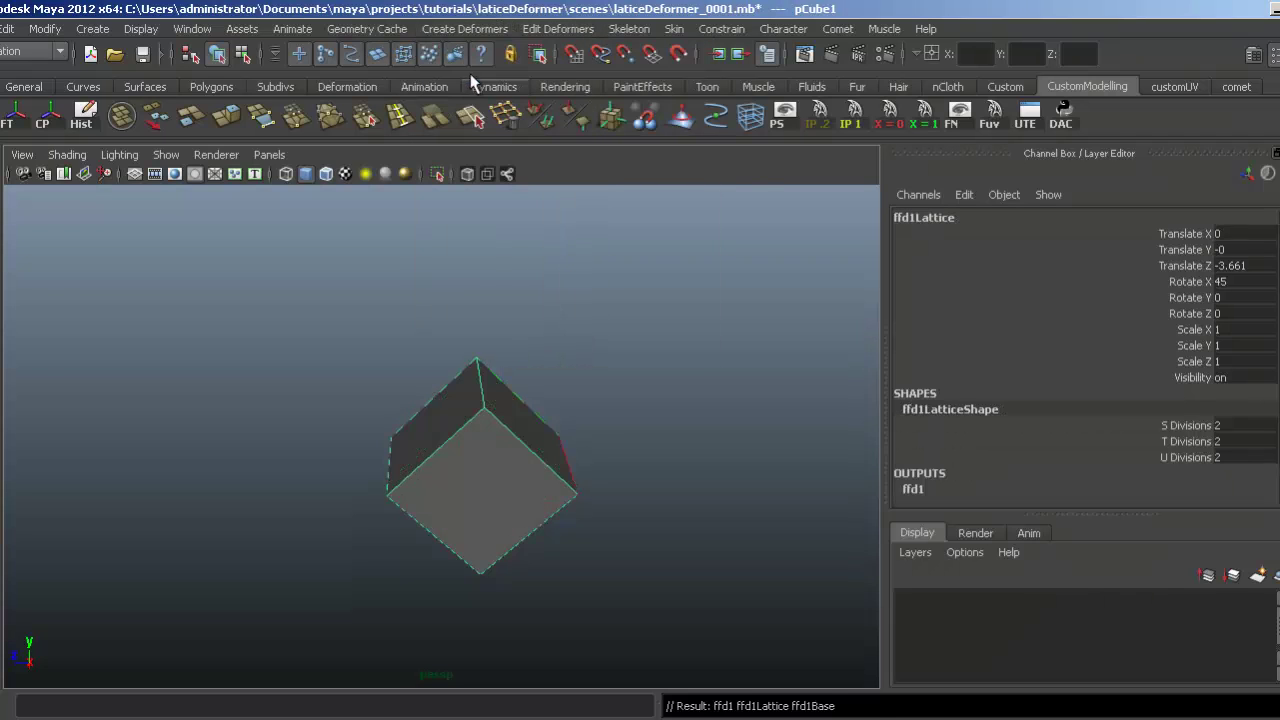
Step: Raise the upper near corner point of the cube's lattice about 0.398 along Y, and undo the move
alt+right_drag(423, 366, 549, 395)
alt+drag(549, 395, 514, 383)
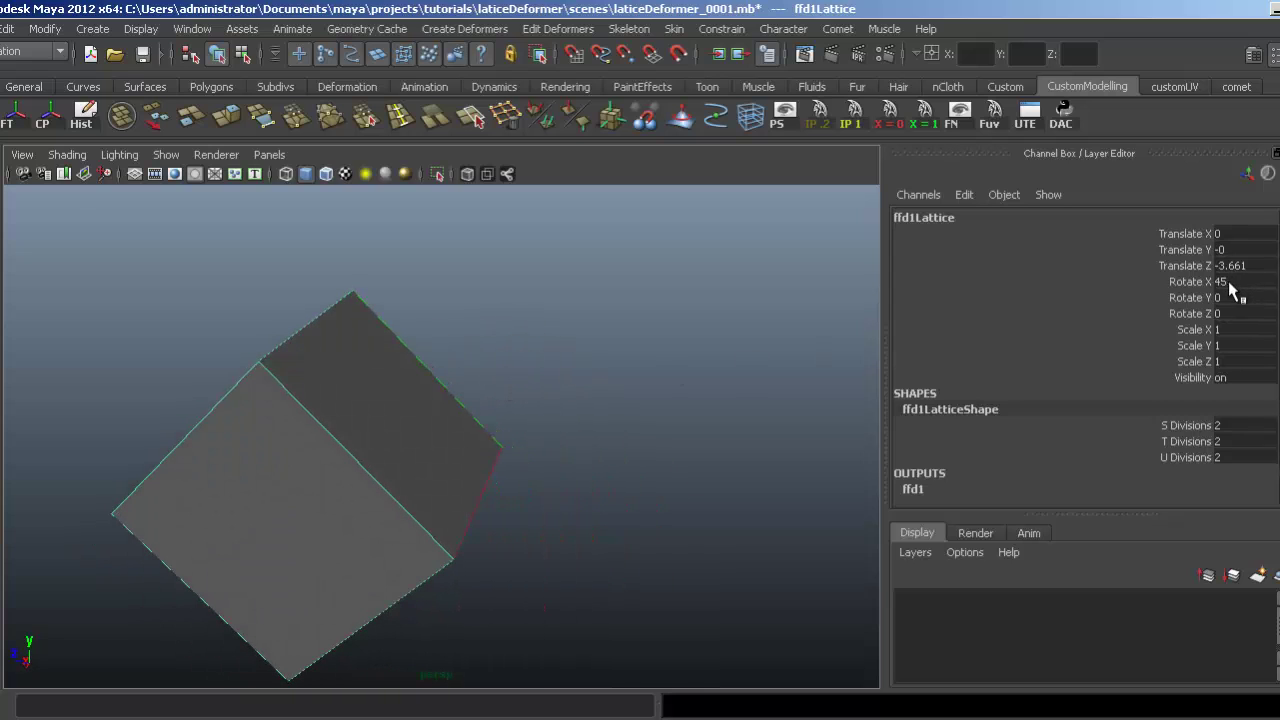
right_drag(601, 320, 590, 275)
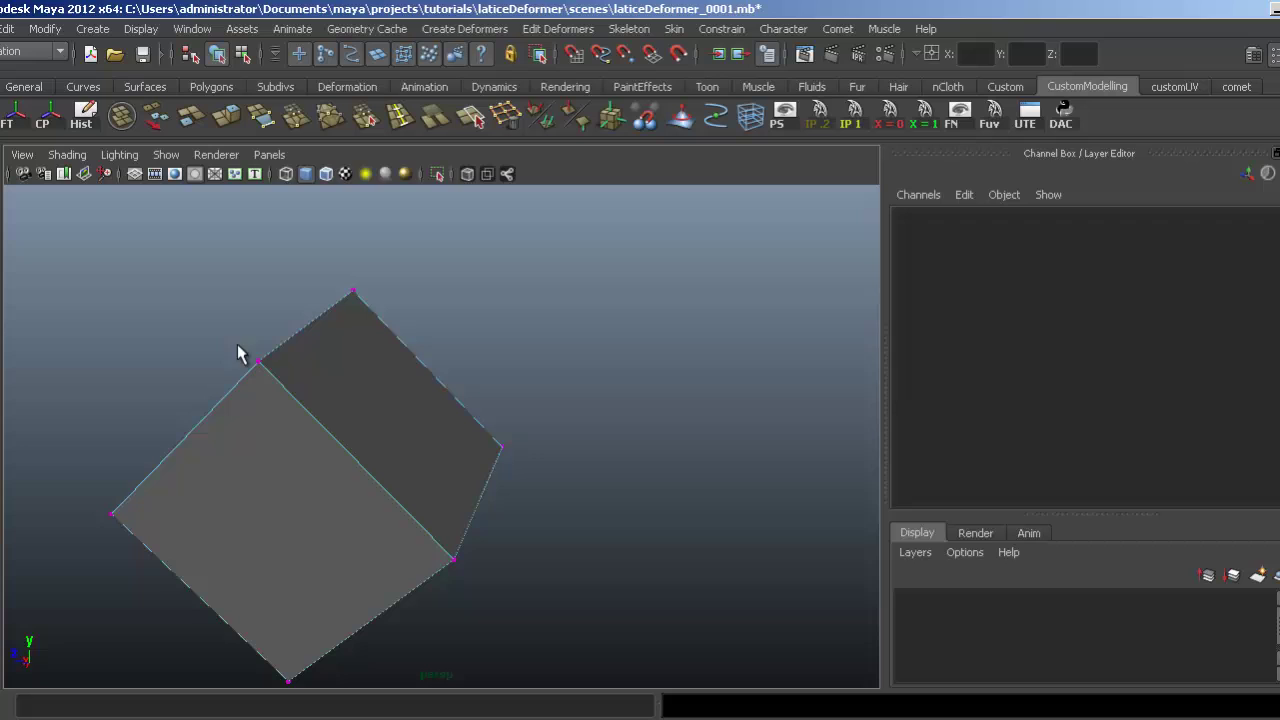
click(259, 364)
key(w)
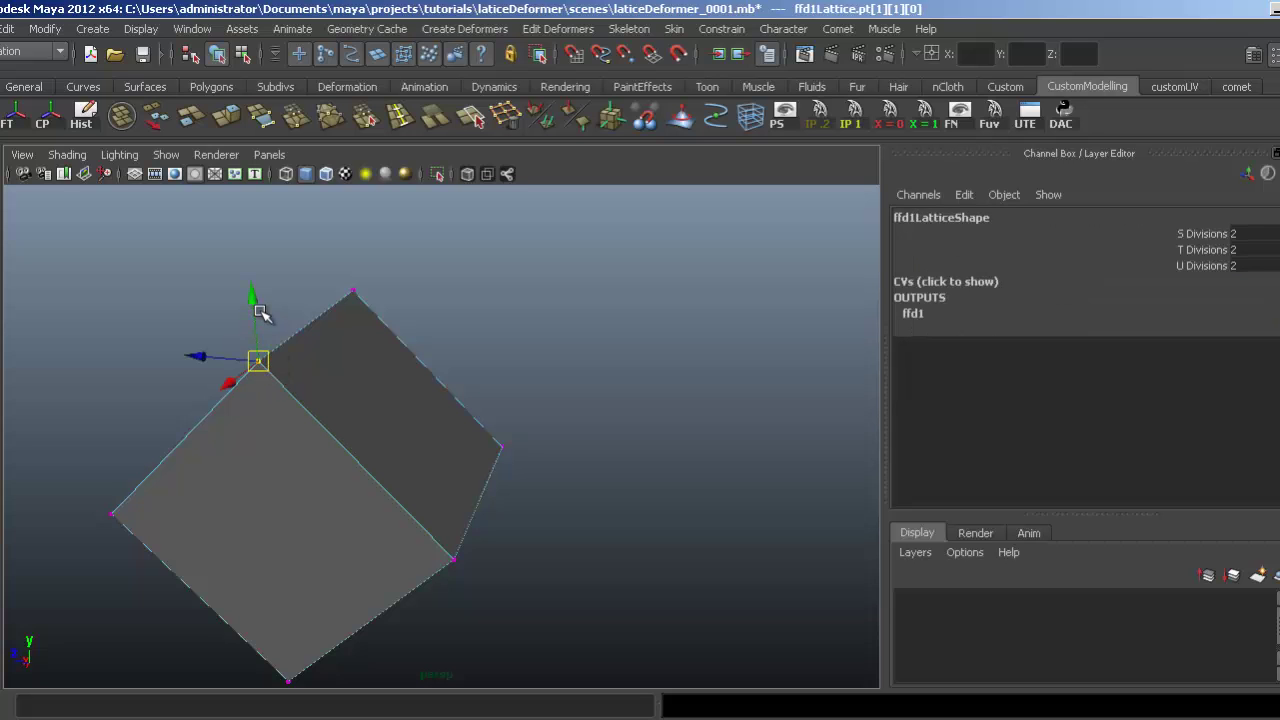
drag(256, 310, 226, 212)
alt+drag(204, 318, 243, 346)
key(z)
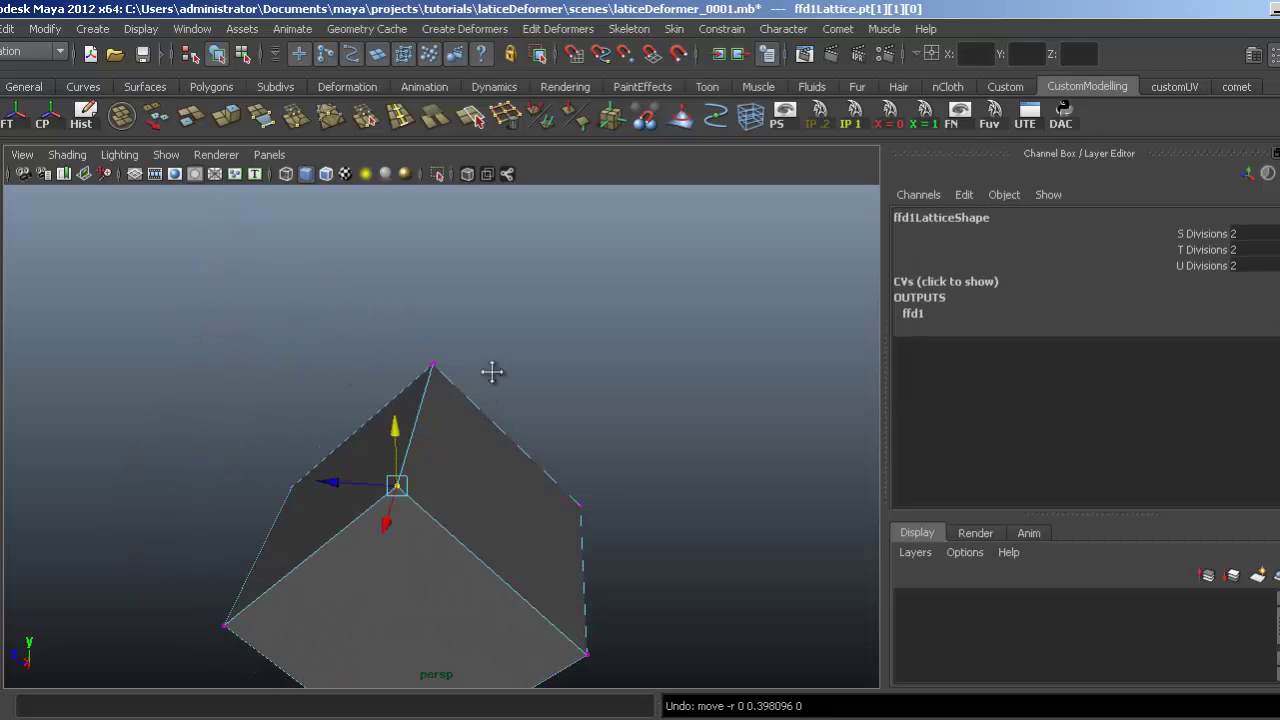
Step: Hide polygons in the viewport to inspect the lattice on its own, and show them again
alt+middle_drag(455, 408, 463, 364)
key(q)
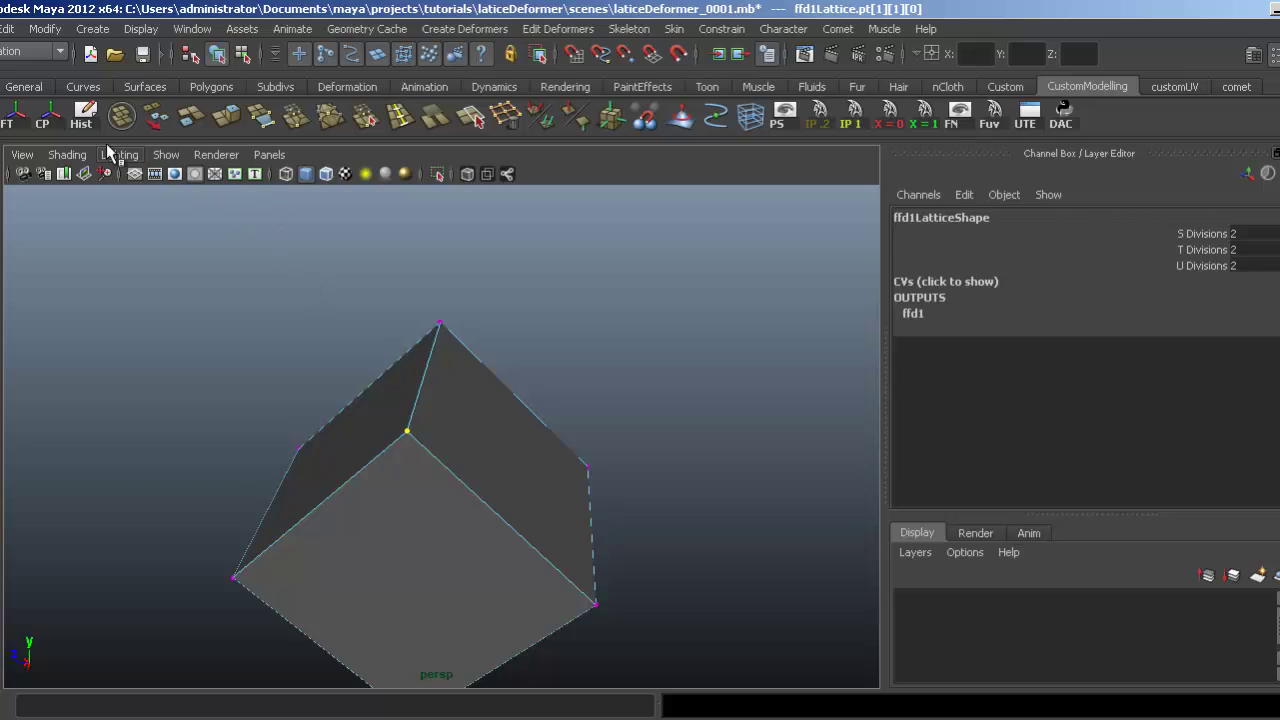
click(168, 154)
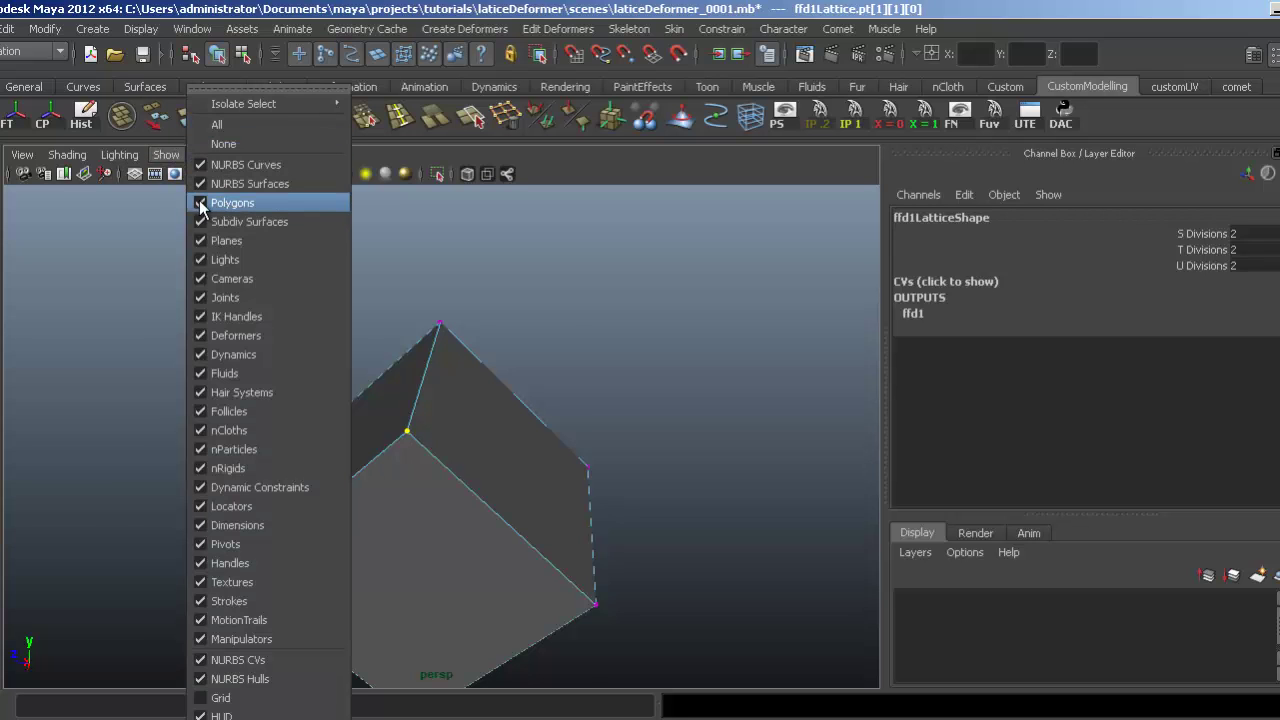
click(232, 203)
alt+drag(439, 366, 336, 346)
click(165, 155)
click(225, 203)
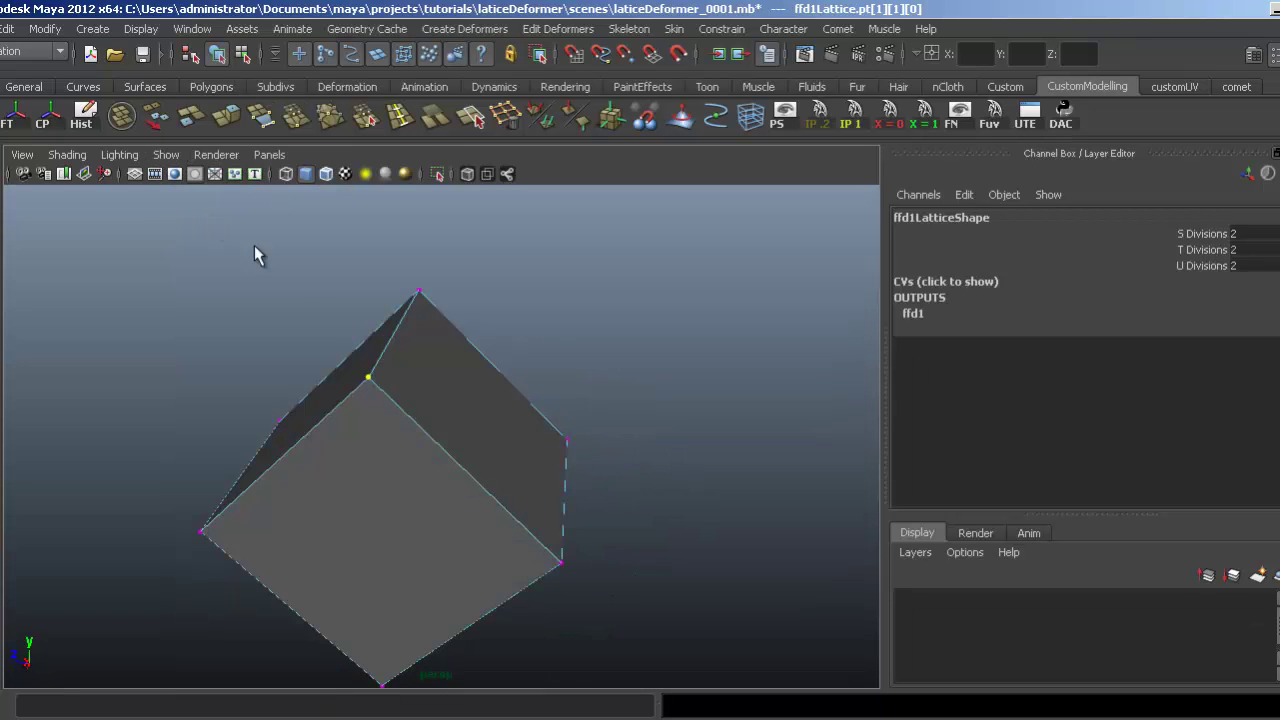
alt+drag(254, 245, 386, 319)
Step: Undo the creation of the cube's lattice and freeze the cube's transformations
click(394, 456)
key(ctrl+z)
key(ctrl+z)
key(ctrl+z)
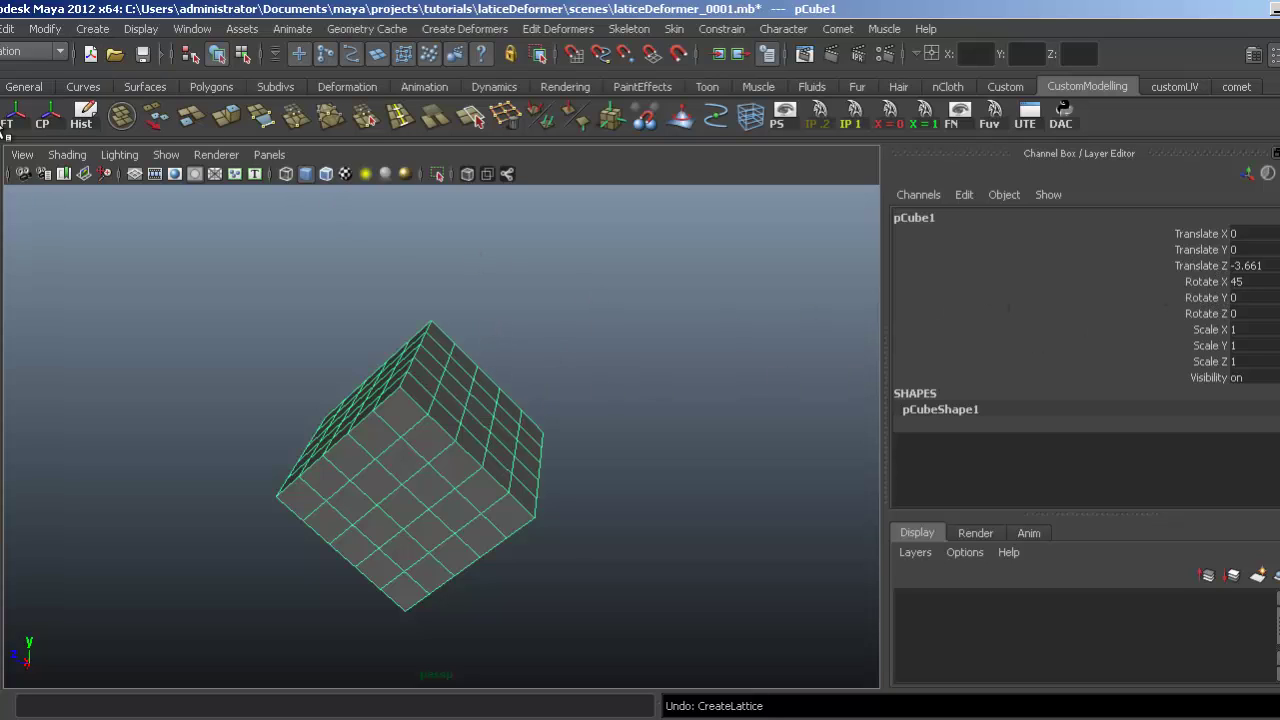
click(15, 118)
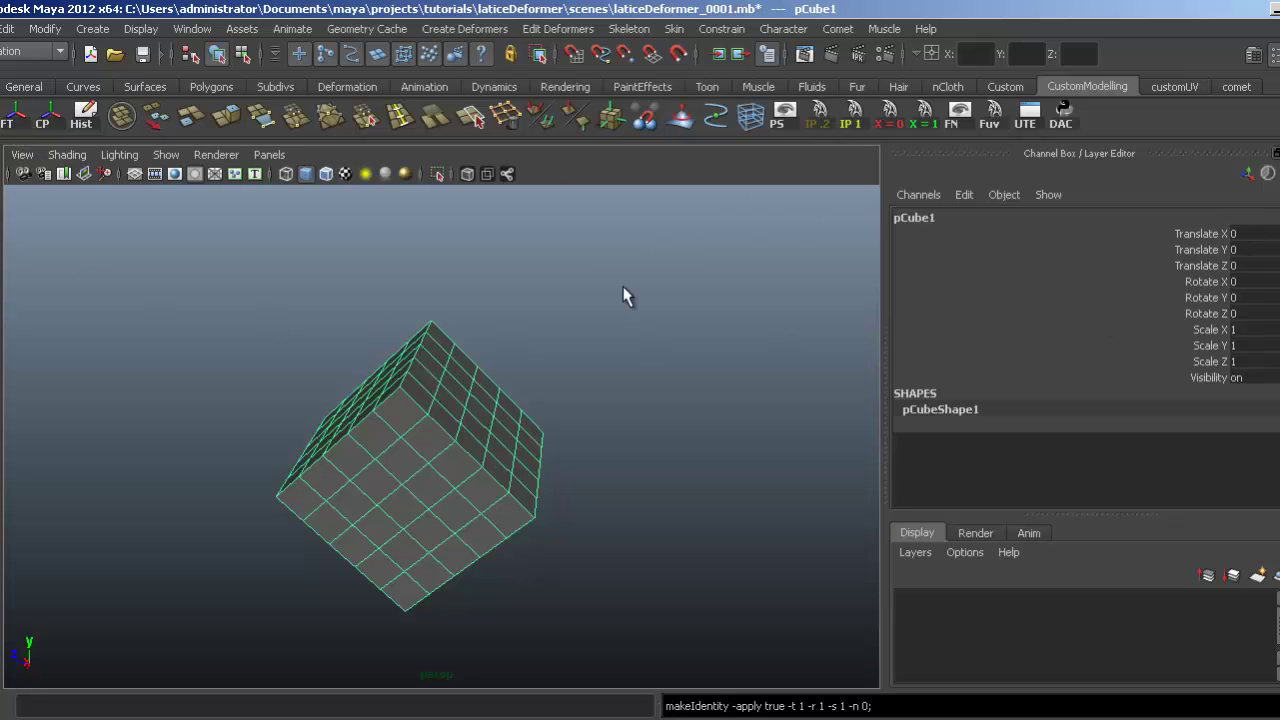
Step: Apply a new Lattice deformer to the cube with frozen transformations
click(465, 28)
click(463, 84)
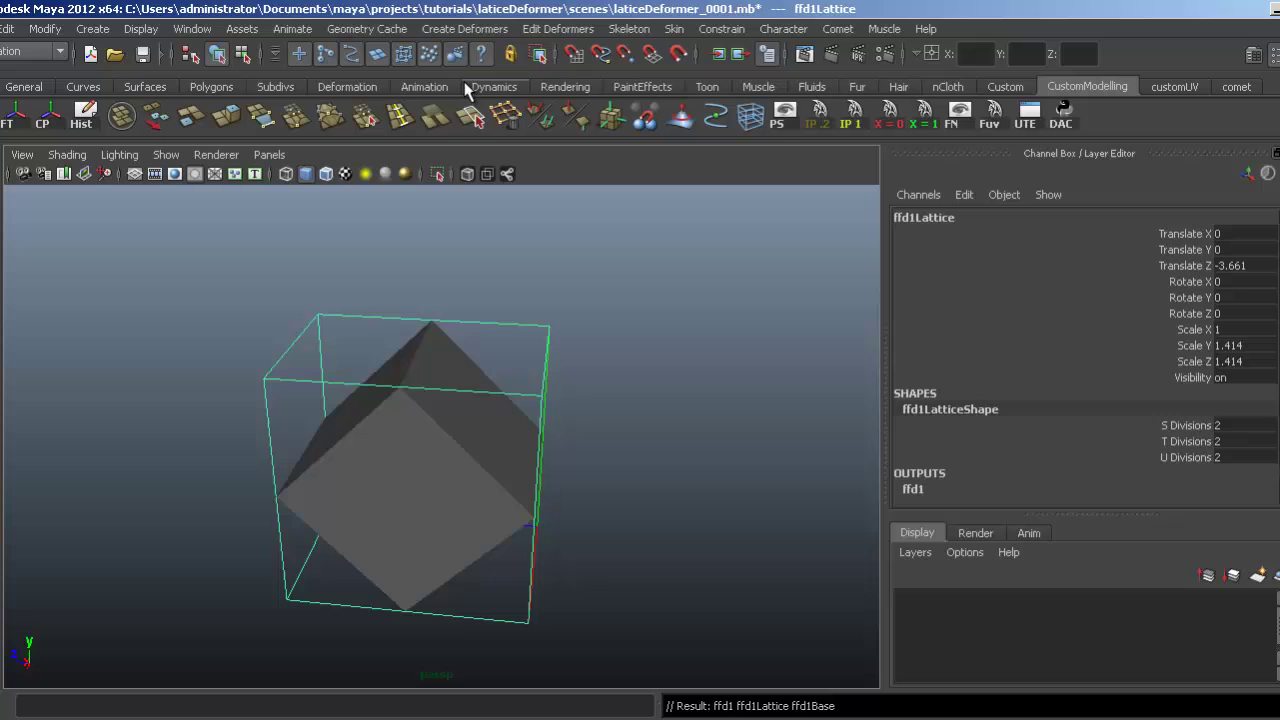
alt+drag(586, 354, 478, 300)
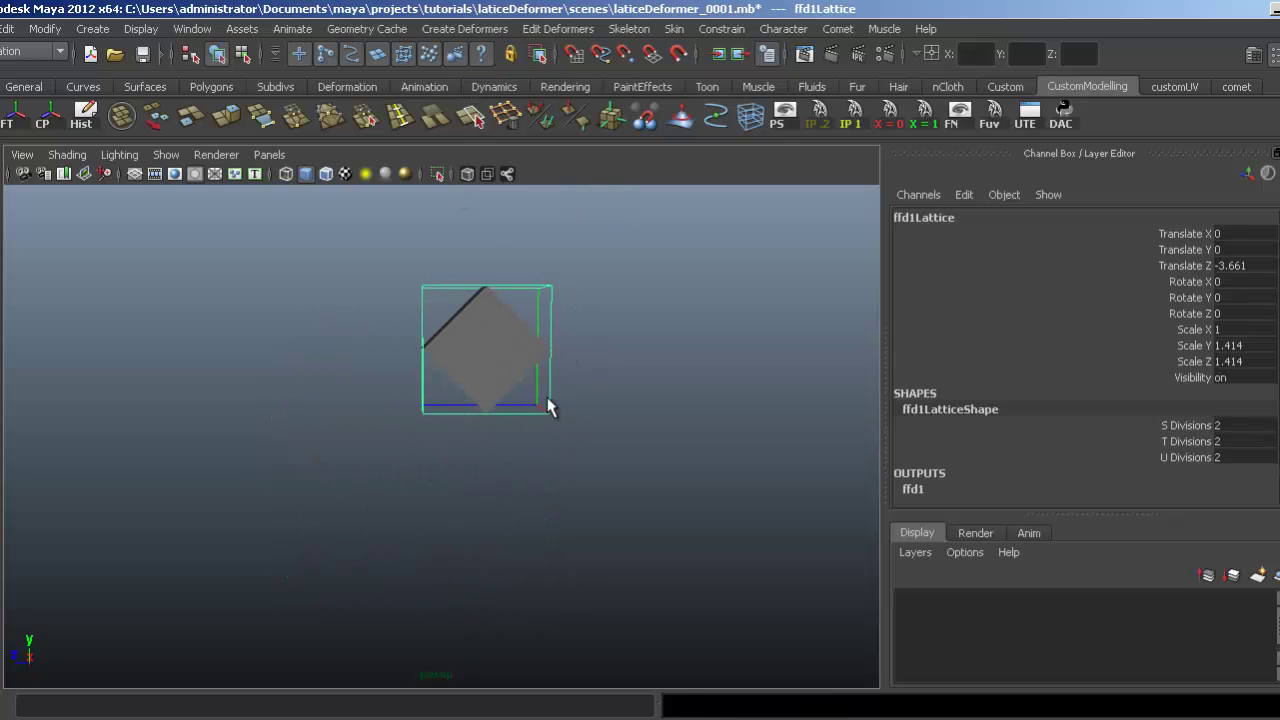
Step: Rotate the cube's lattice to about 39.2 degrees in X
key(f)
key(e)
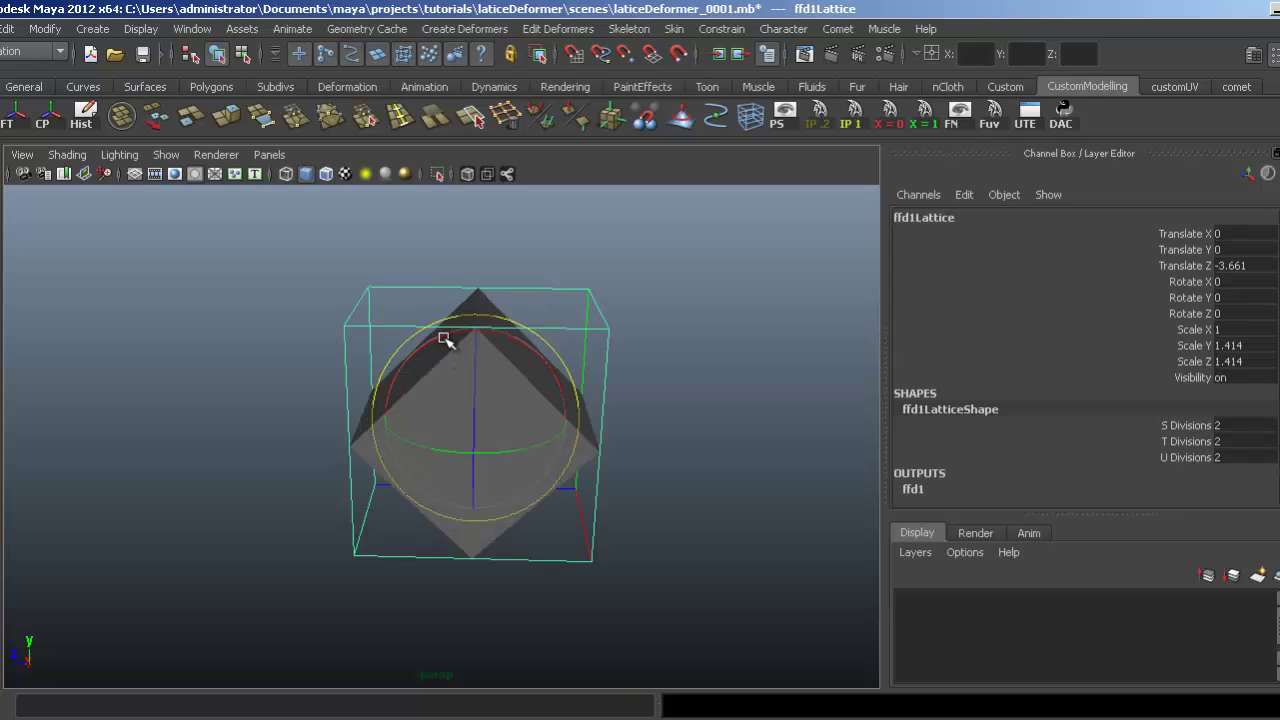
drag(446, 336, 428, 344)
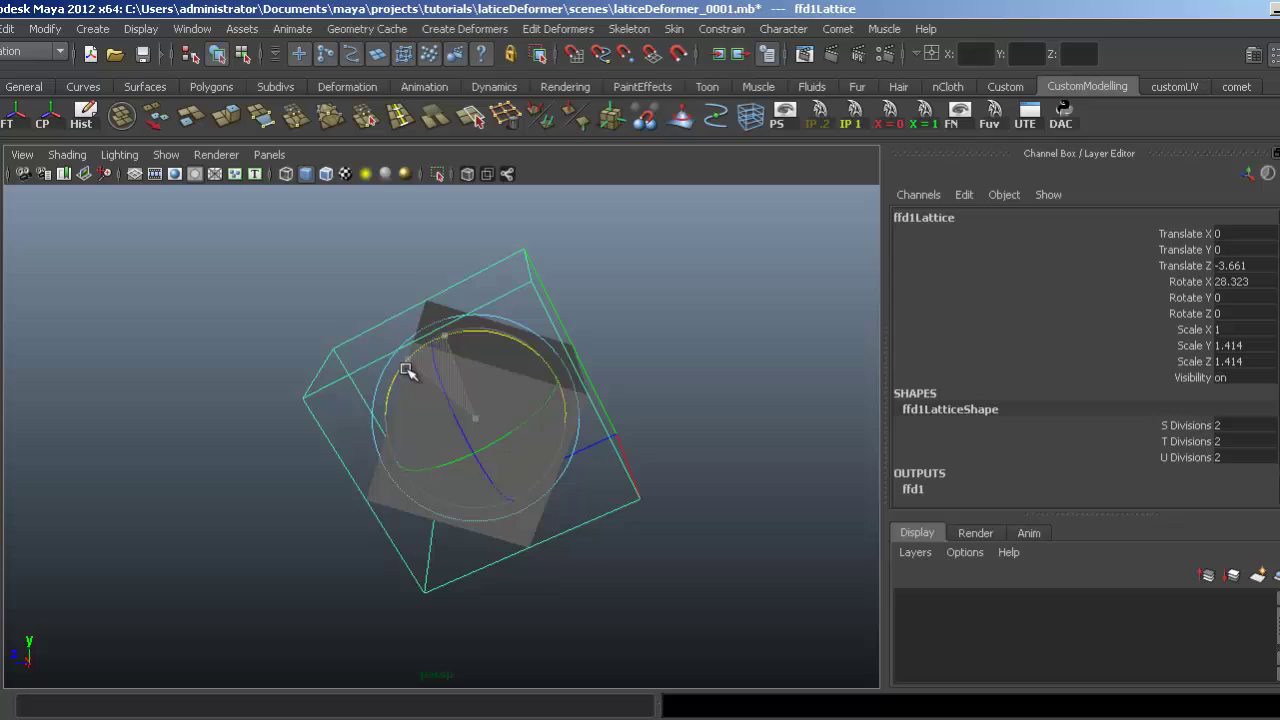
drag(407, 372, 397, 409)
Step: In the side view, rotate the lattice to about -30.7 degrees in X, and undo both lattice rotations
key(space)
key(space)
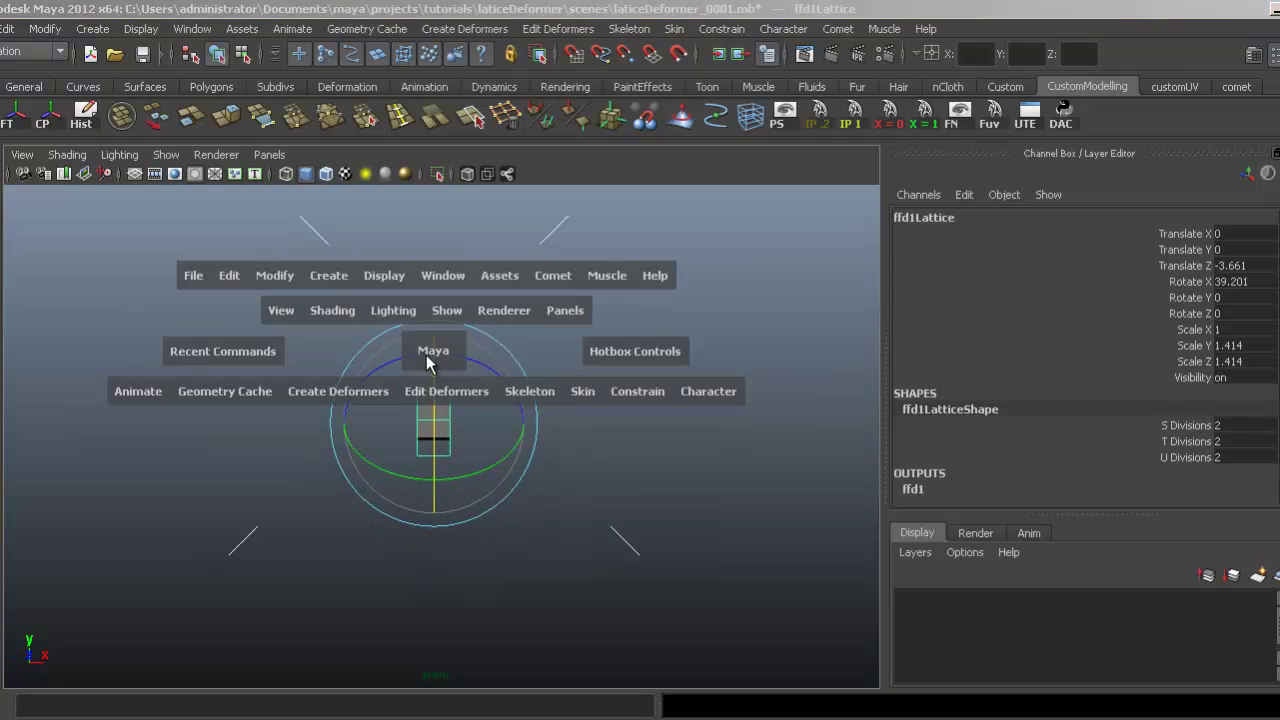
drag(426, 355, 454, 357)
alt+middle_drag(415, 357, 392, 356)
alt+right_drag(590, 400, 848, 464)
alt+middle_drag(509, 396, 337, 391)
alt+right_drag(530, 410, 750, 450)
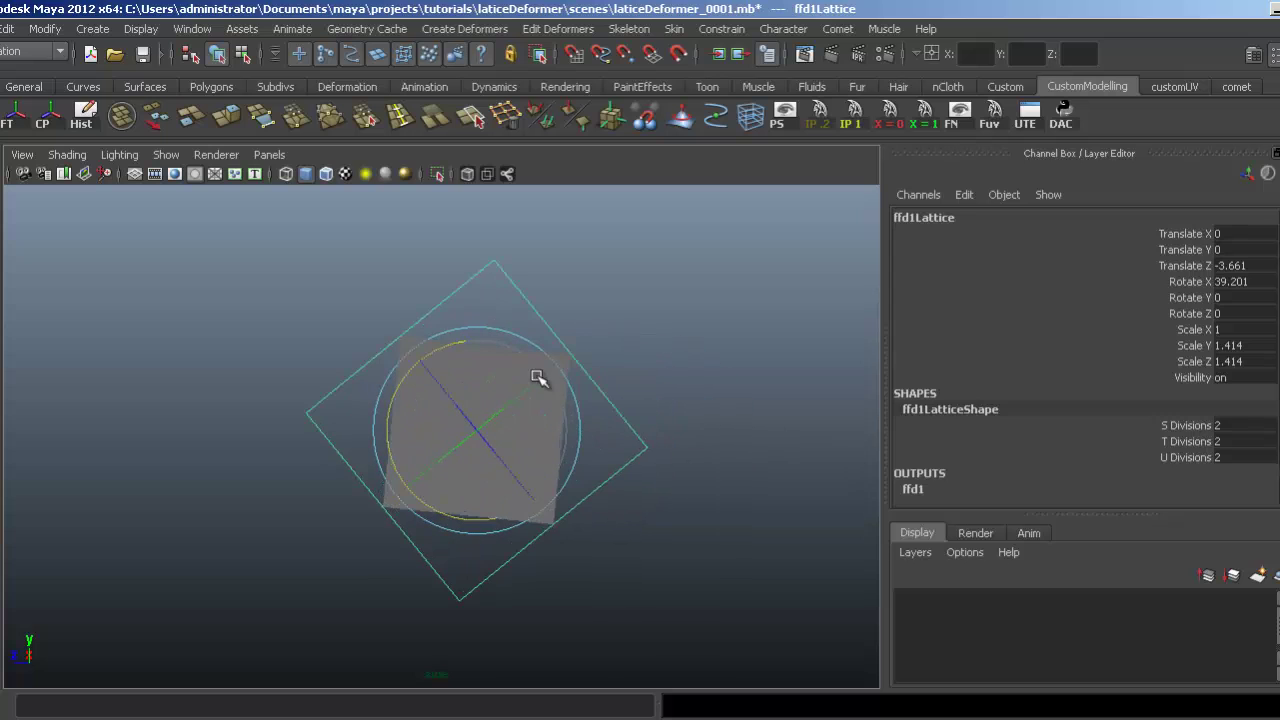
drag(400, 378, 494, 351)
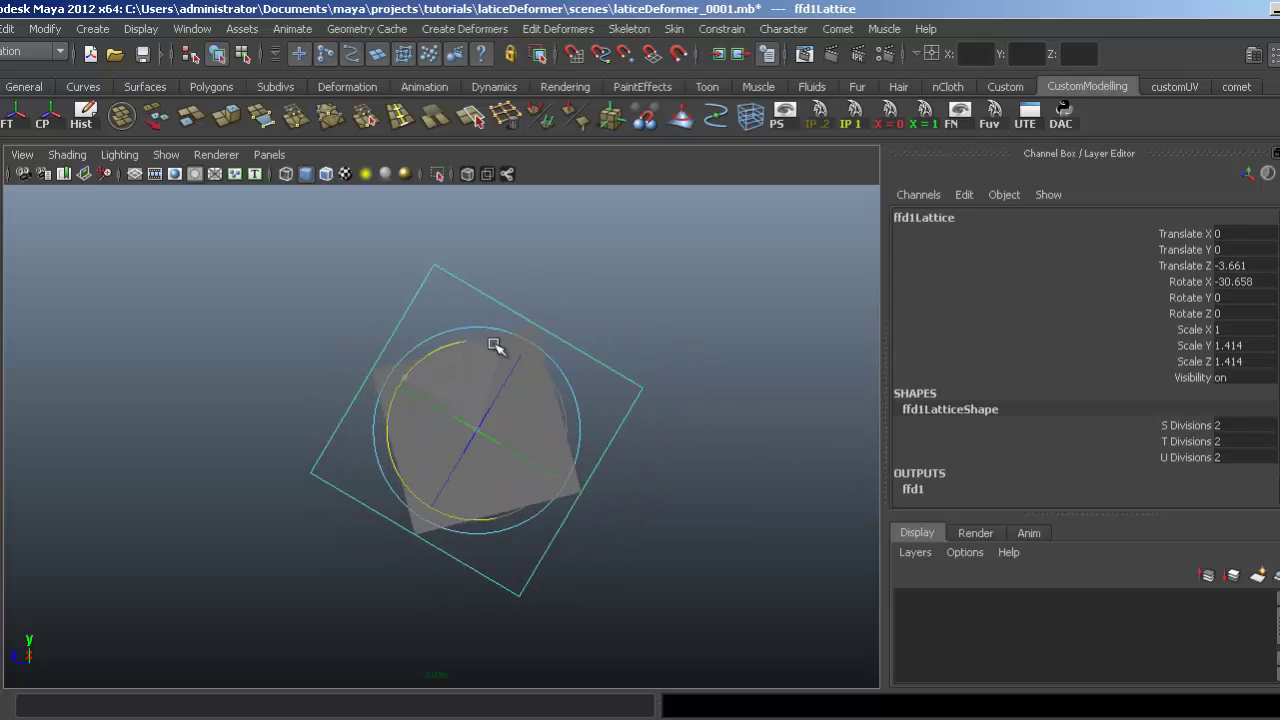
key(z)
key(z)
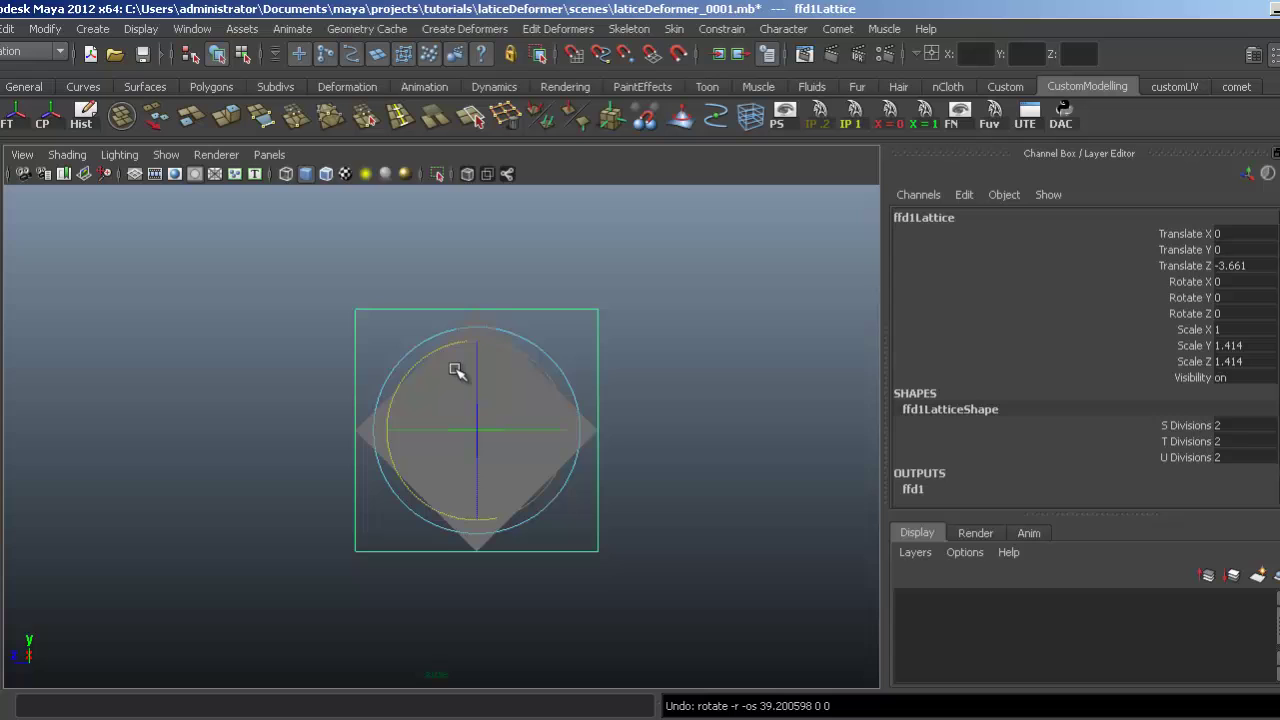
Step: Return to the perspective view and open the Outliner
key(q)
alt+middle_drag(450, 376, 446, 374)
key(space)
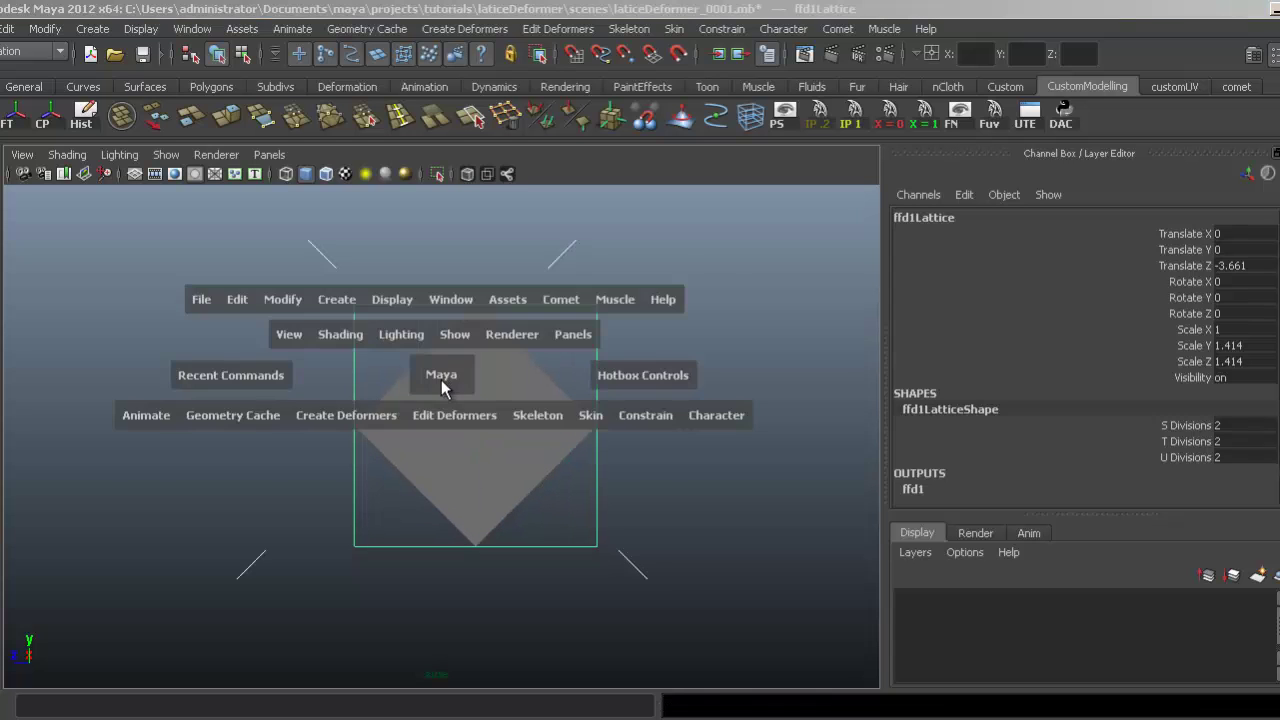
drag(441, 380, 517, 203)
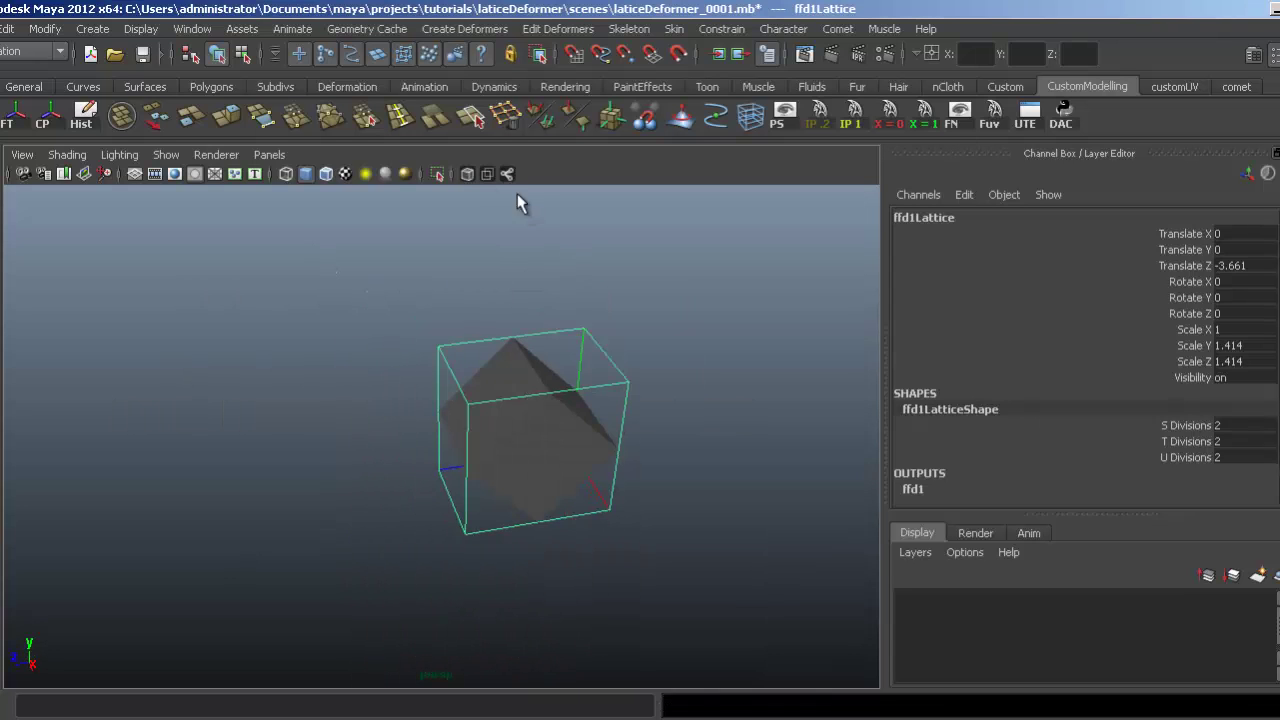
click(191, 33)
click(212, 174)
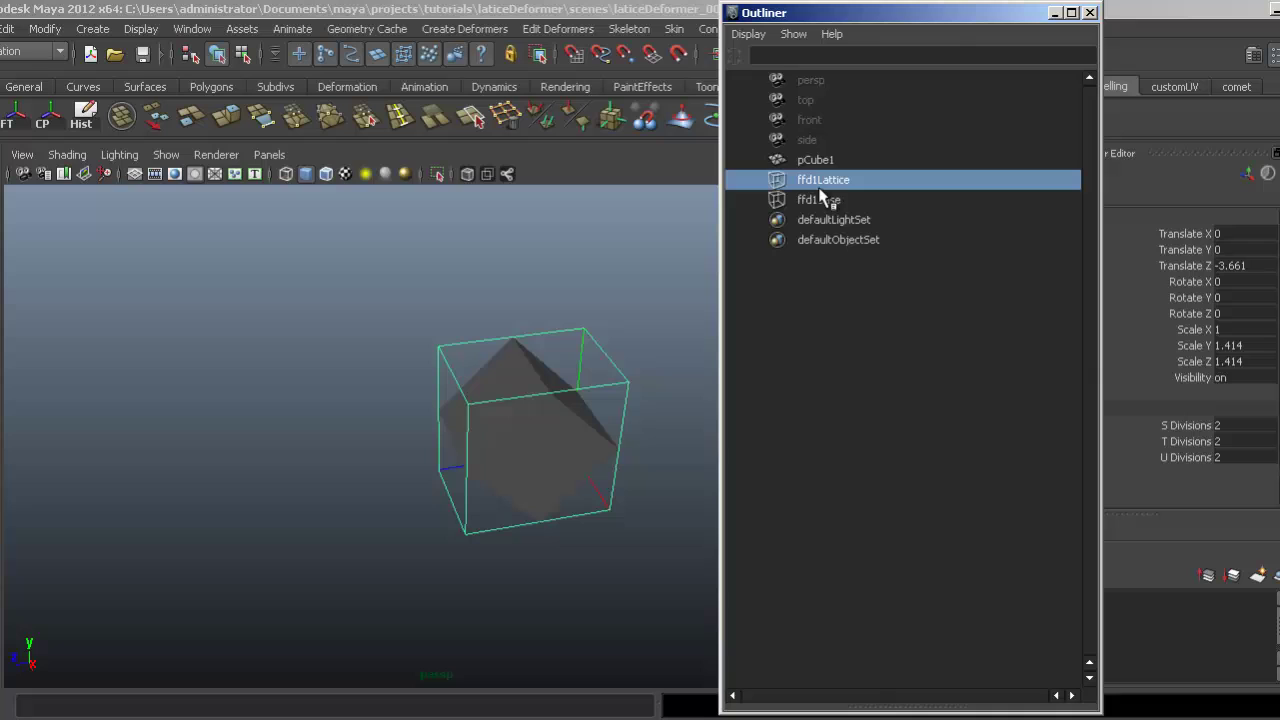
Step: Rotate the ffd1Base lattice base around X and set its Rotate X to exactly 45
click(785, 205)
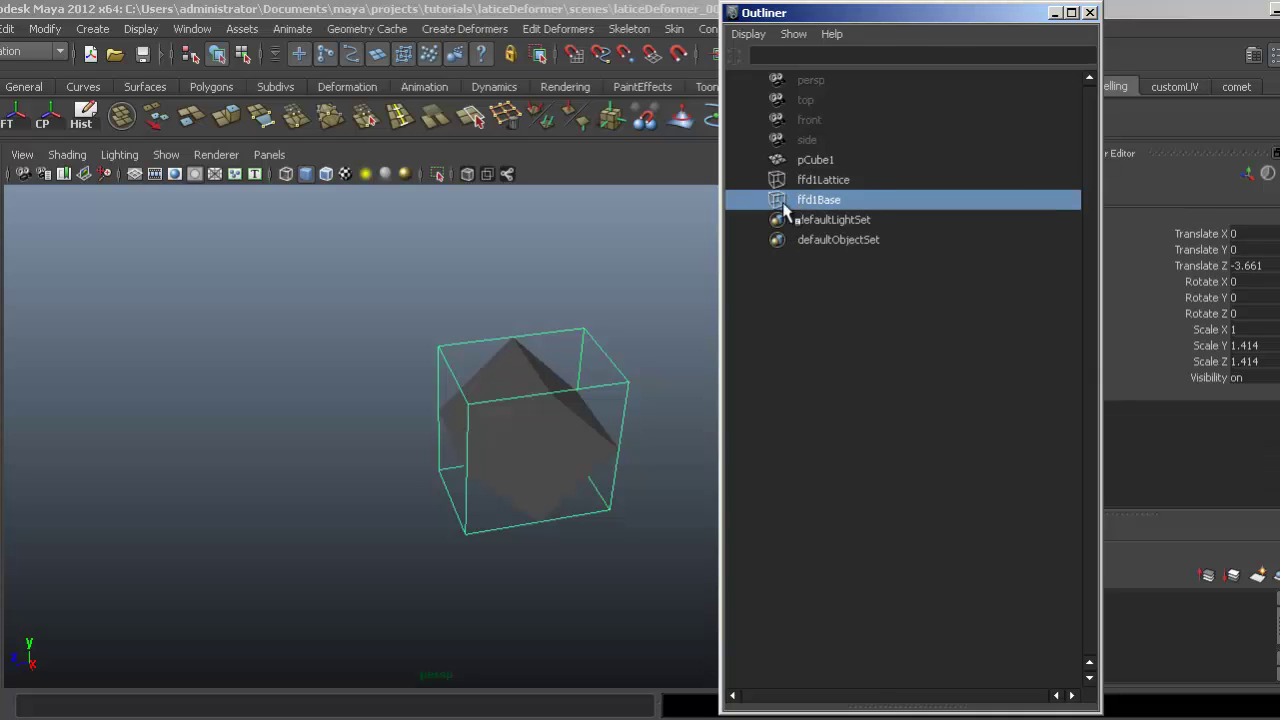
alt+drag(509, 330, 385, 314)
key(e)
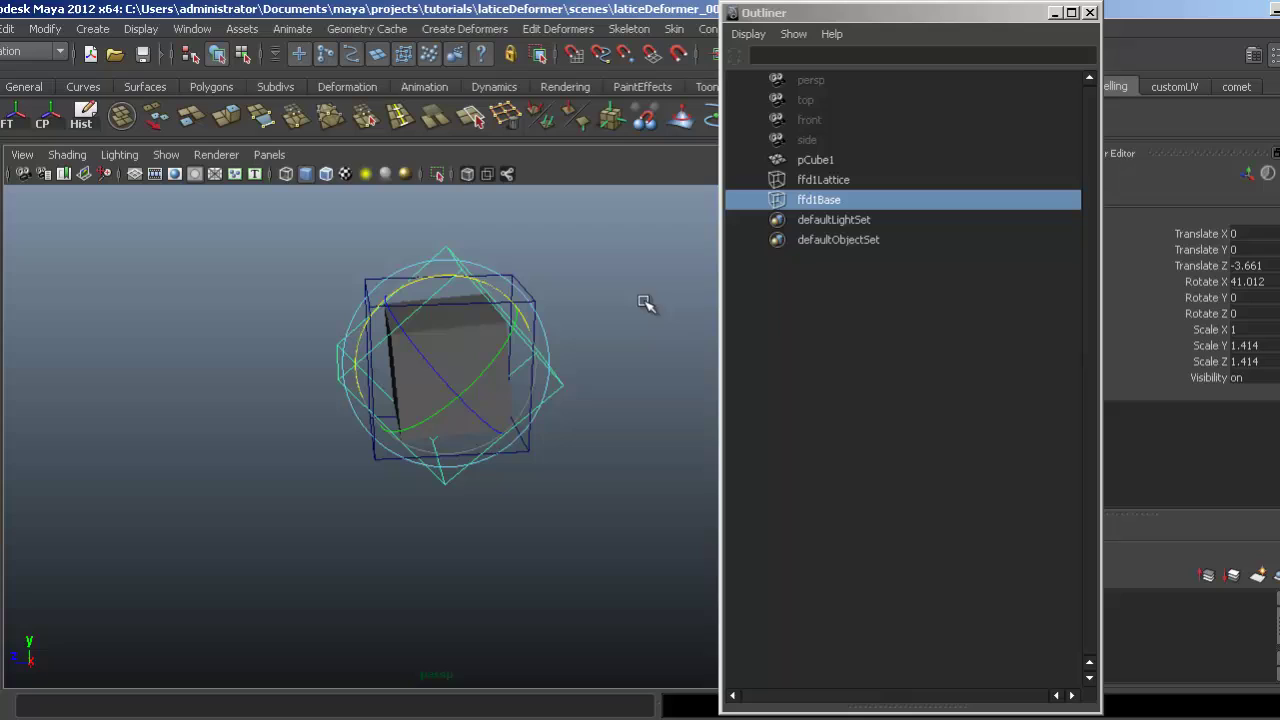
click(1245, 283)
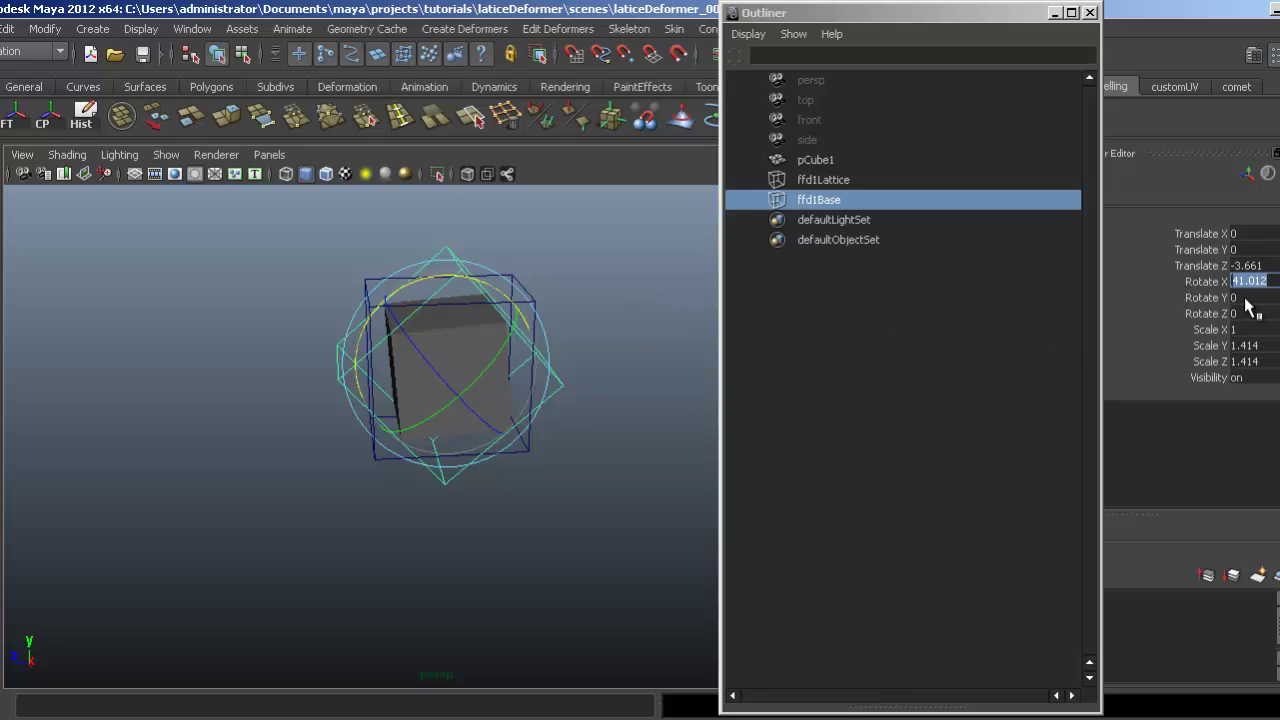
text(45)
key(Return)
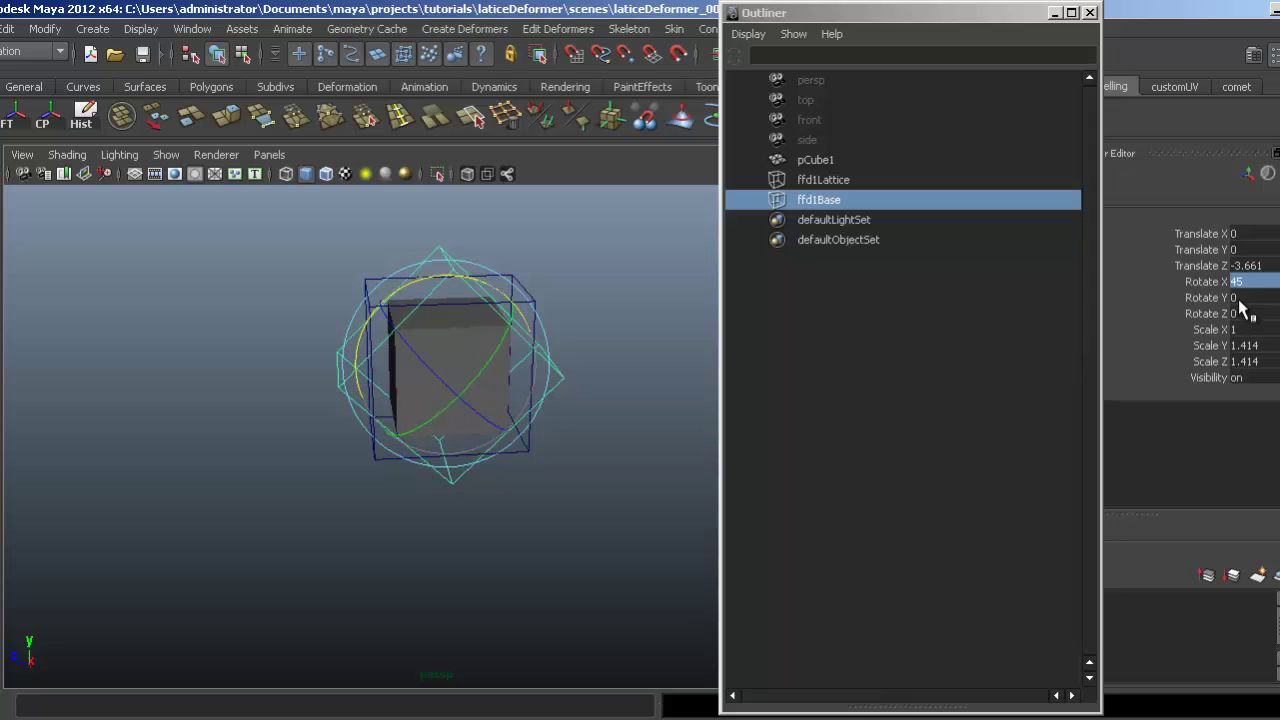
Step: Set Rotate X of ffd1Lattice to 45
alt+drag(557, 354, 412, 316)
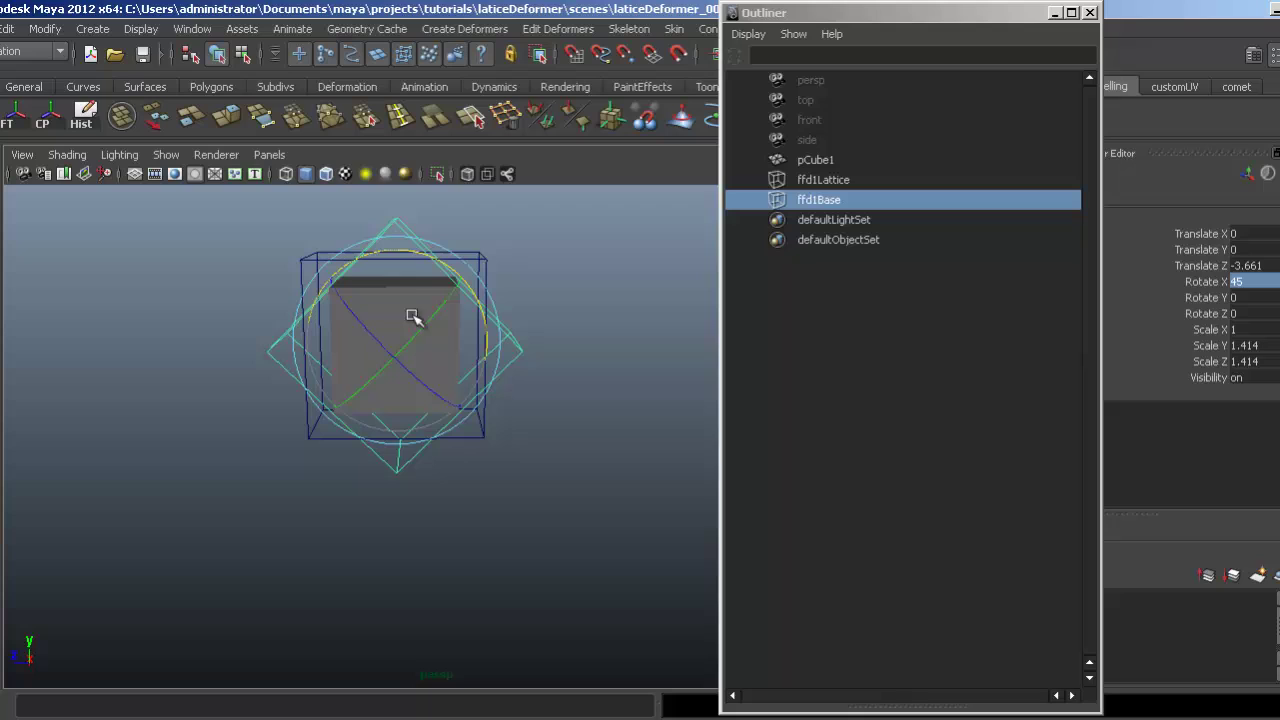
click(815, 181)
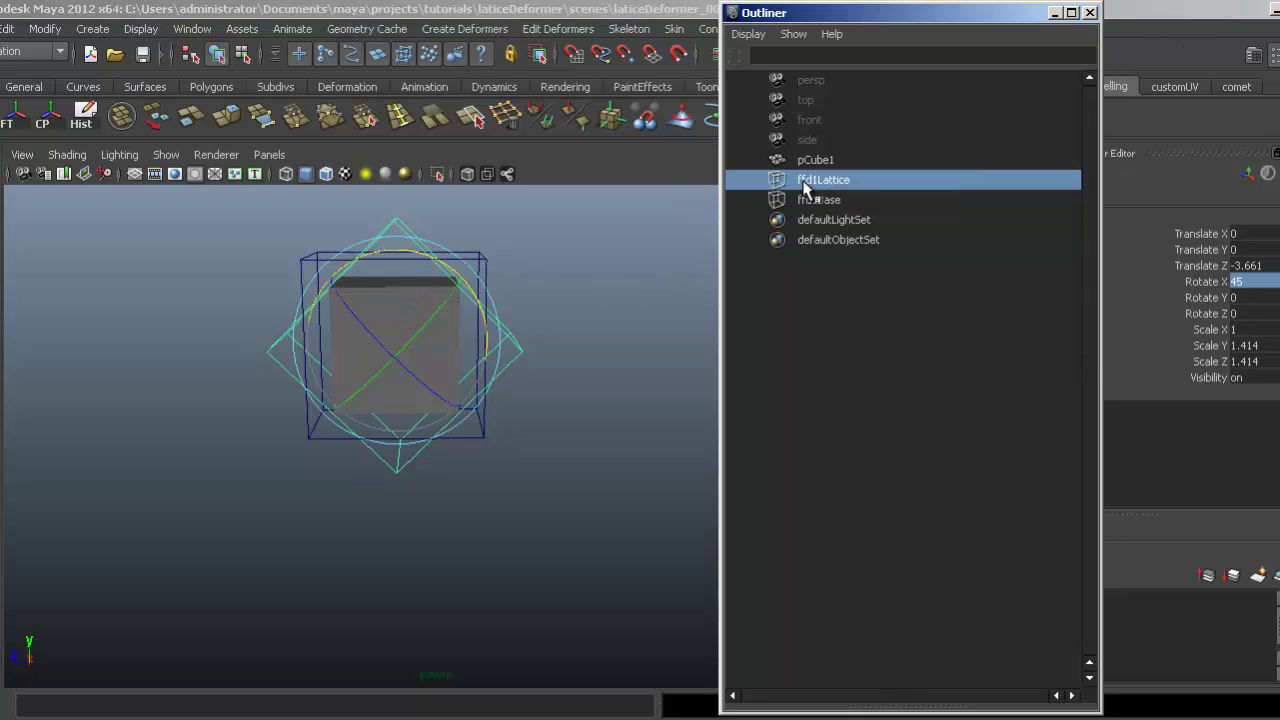
click(1222, 281)
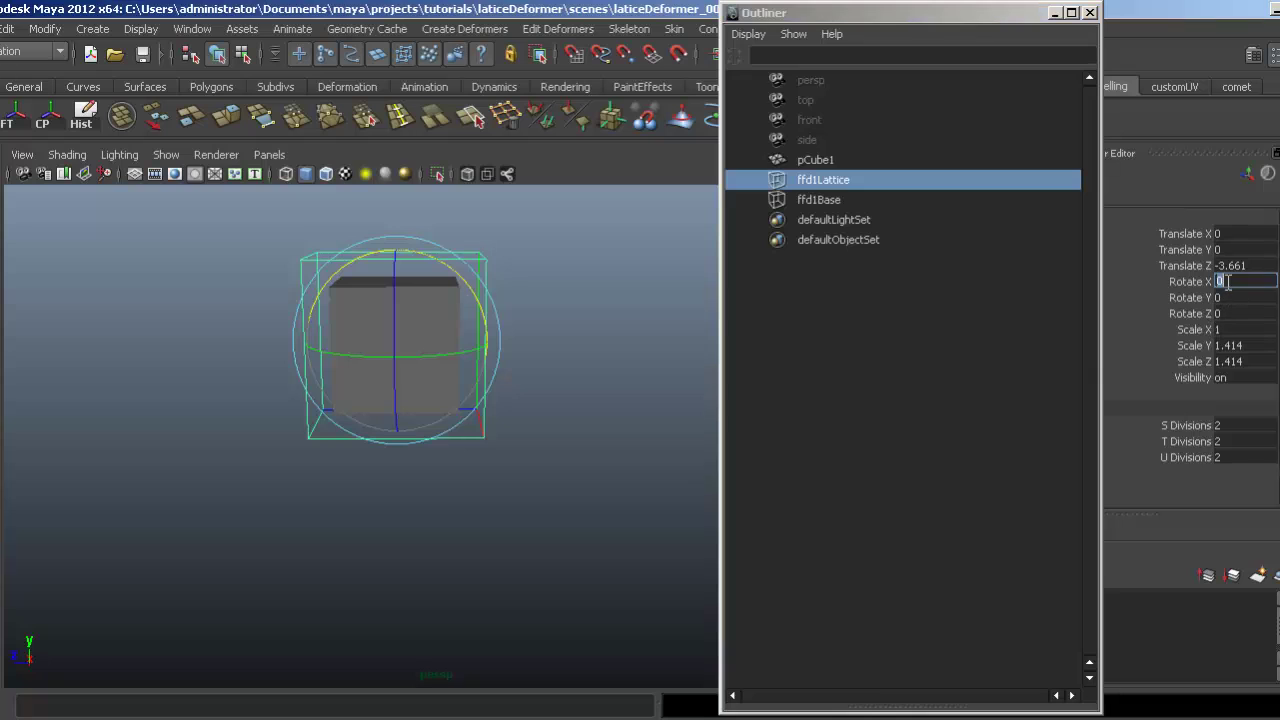
text(45)
key(Return)
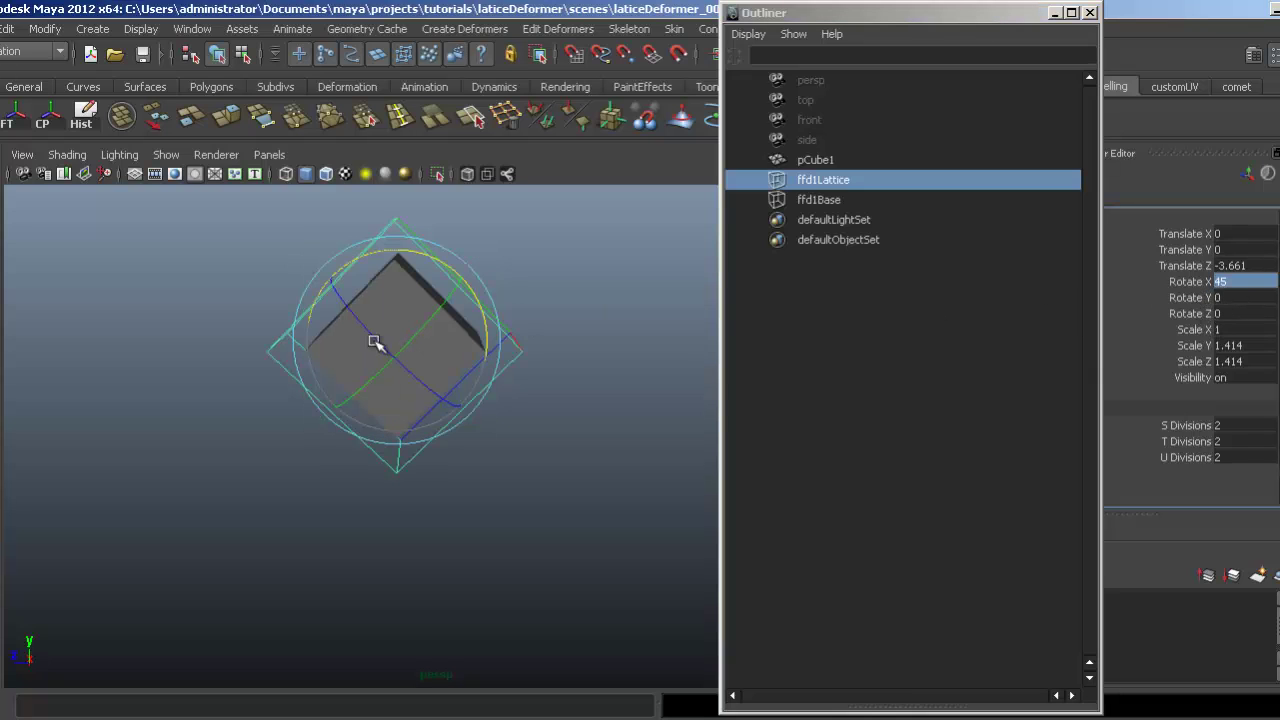
Step: Raise the topmost lattice point along Y, and undo back to the whole lattice being selected
alt+middle_drag(371, 343, 363, 386)
alt+drag(363, 386, 428, 372)
right_drag(403, 276, 400, 230)
click(398, 270)
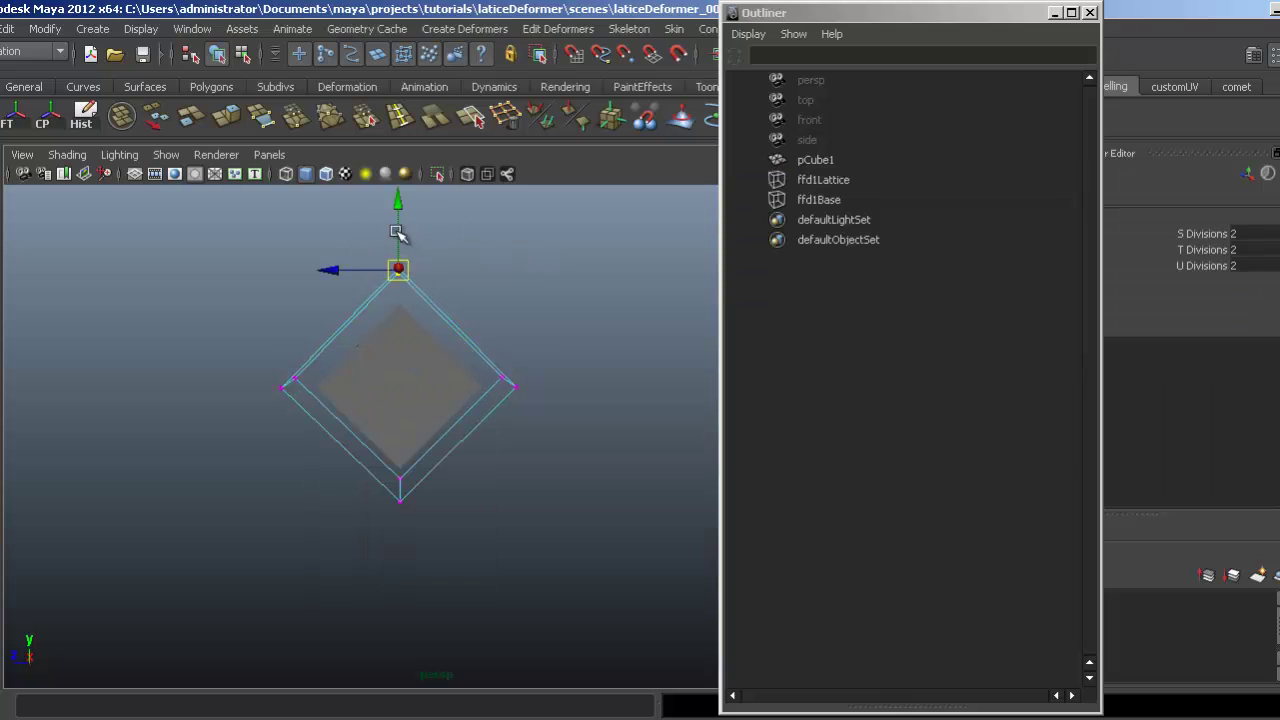
drag(400, 245, 430, 200)
key(ctrl+z)
key(ctrl+z)
key(ctrl+z)
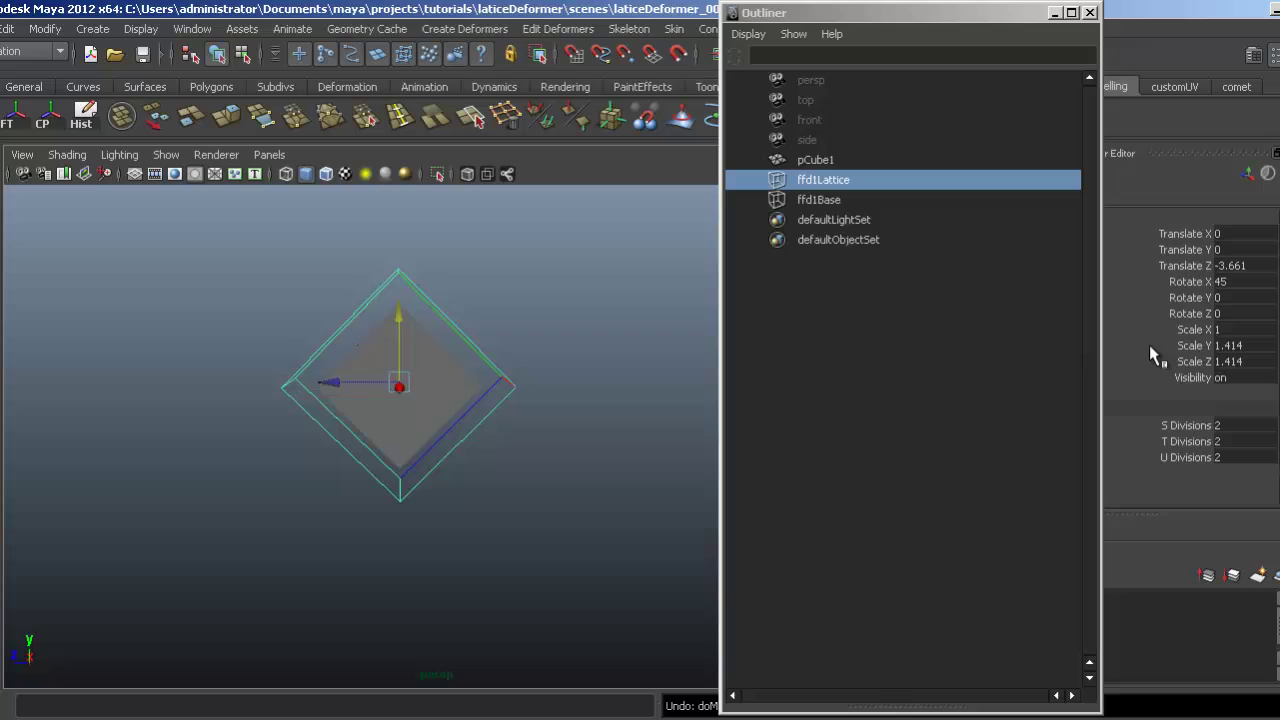
Step: Set the lattice's S, T and U Divisions to 5
drag(1204, 426, 1204, 456)
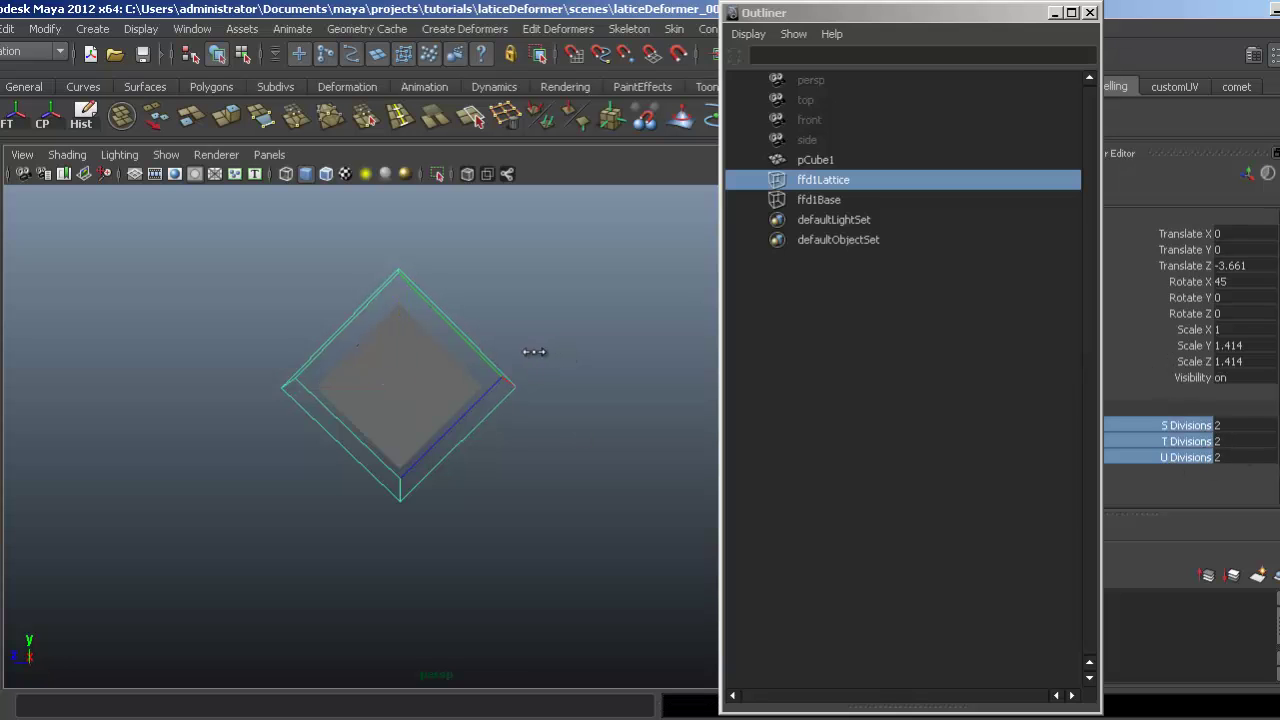
middle_drag(529, 352, 570, 358)
alt+drag(569, 357, 488, 397)
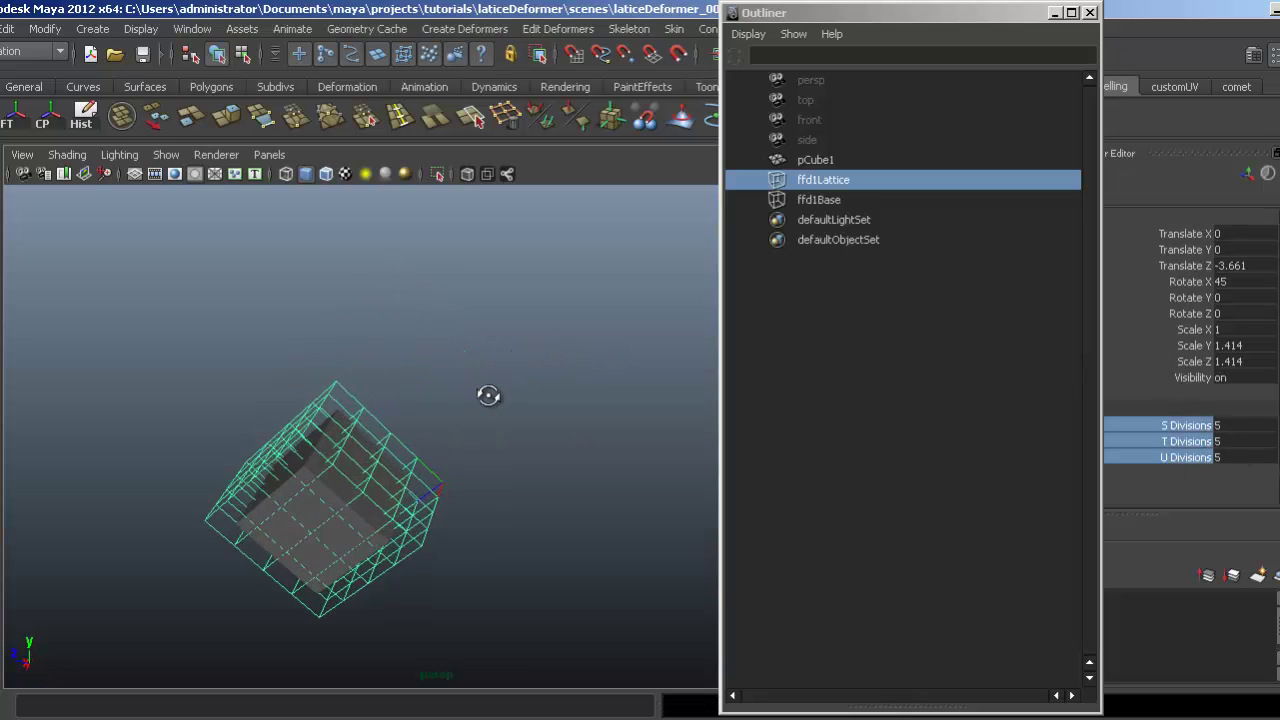
alt+middle_drag(350, 394, 460, 291)
alt+right_drag(460, 291, 610, 390)
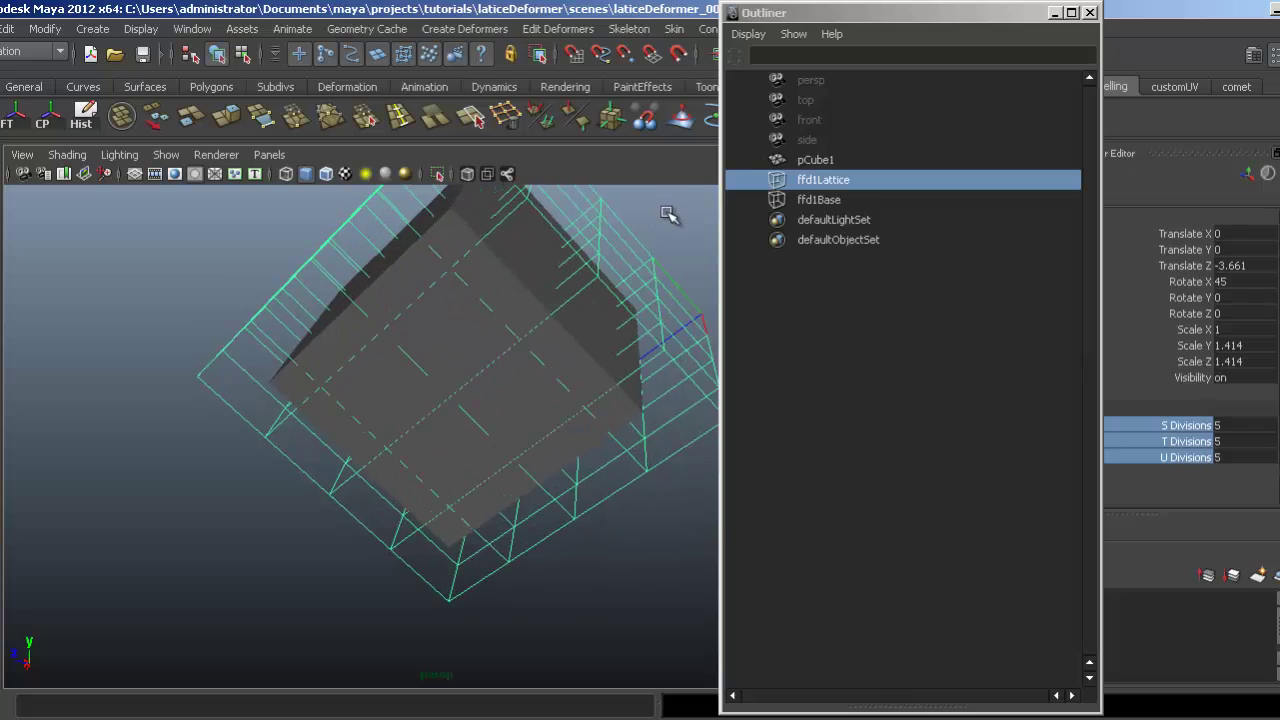
Step: Turn on soft selection, adjust its falloff radius, and pull the lattice point at the middle of the cube's front face outward along X
right_drag(665, 212, 663, 165)
click(448, 398)
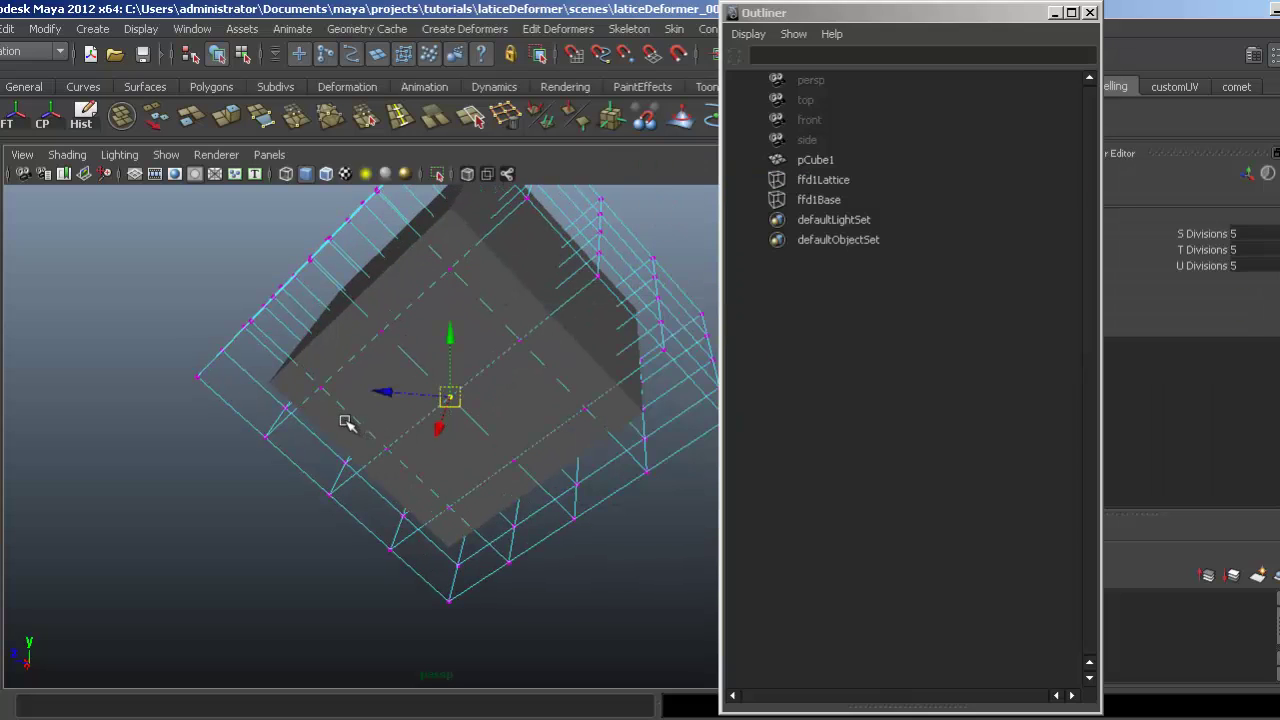
key(b)
drag(370, 417, 554, 408)
drag(439, 426, 310, 540)
Step: Return to object mode and select the deformed cube pCube1
alt+drag(474, 457, 343, 430)
right_drag(343, 432, 487, 363)
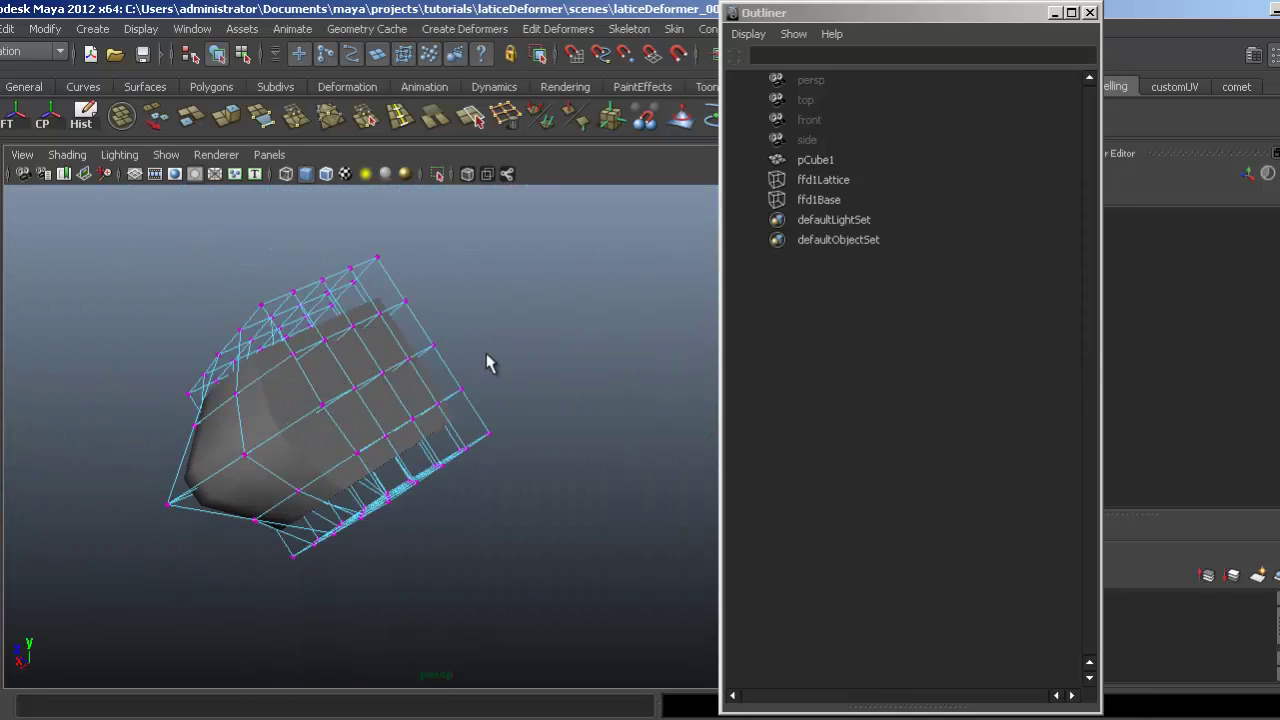
click(397, 437)
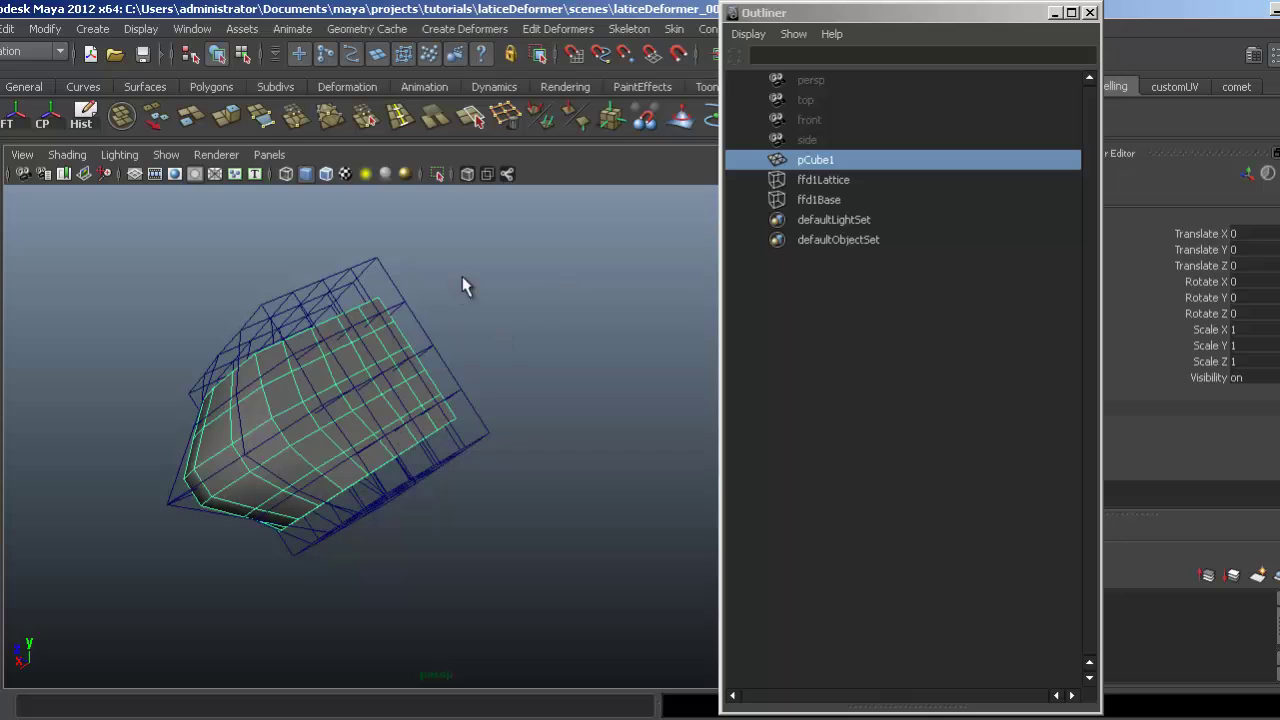